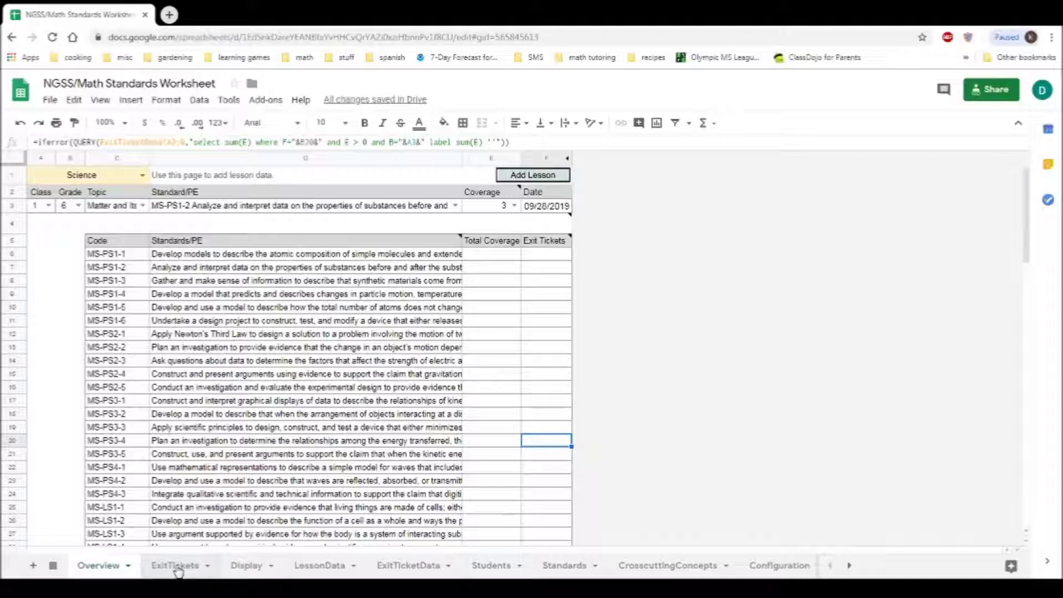
Step: Examine the workbook's ExitTickets, LessonData, ExitTicketData, Students, Standards, CrosscuttingConcepts and Configuration sheets
left_click(177, 569)
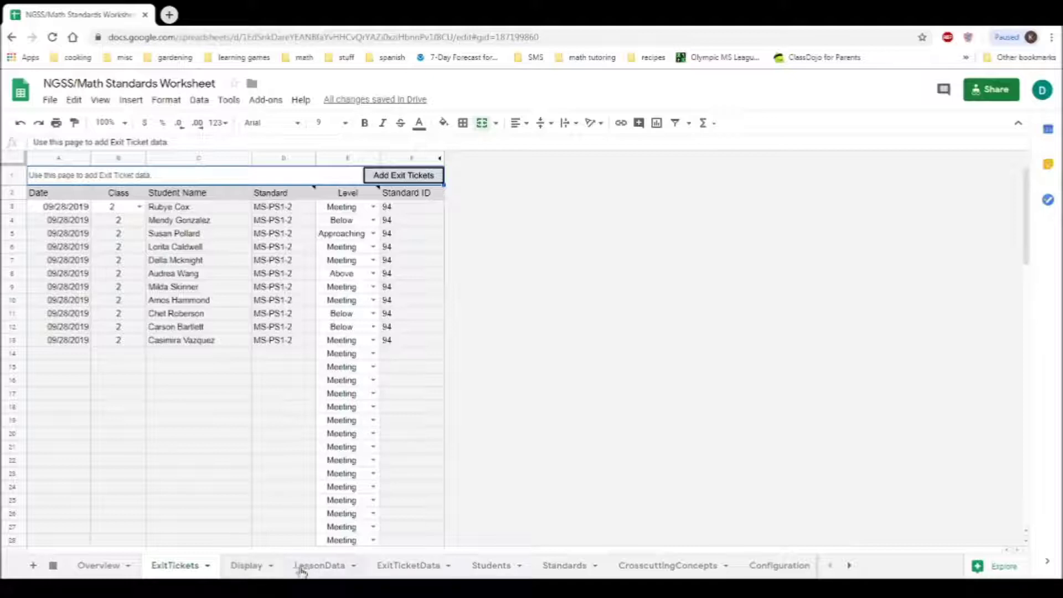
left_click(321, 568)
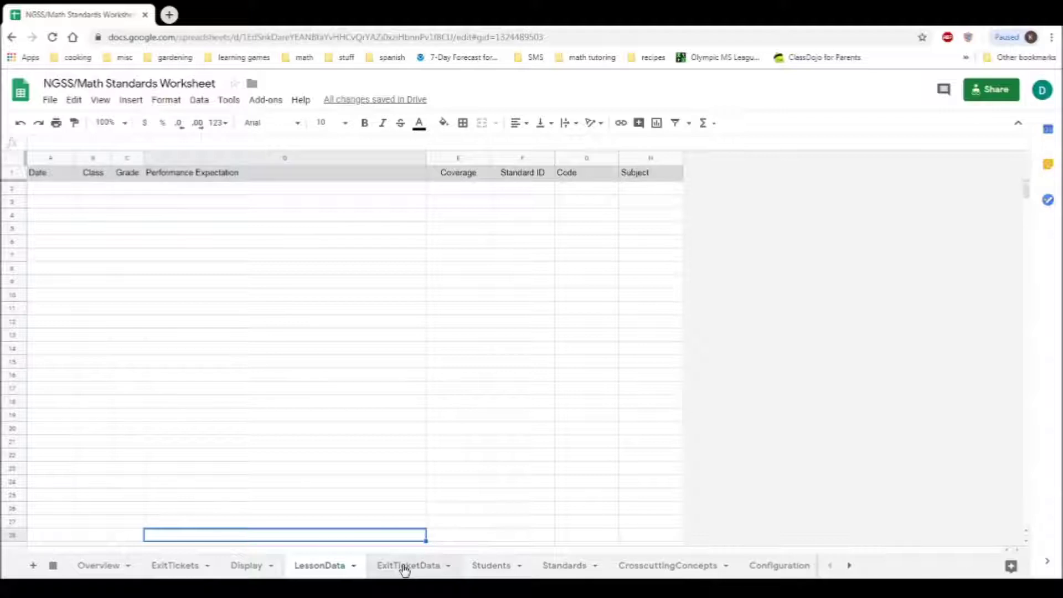
left_click(405, 569)
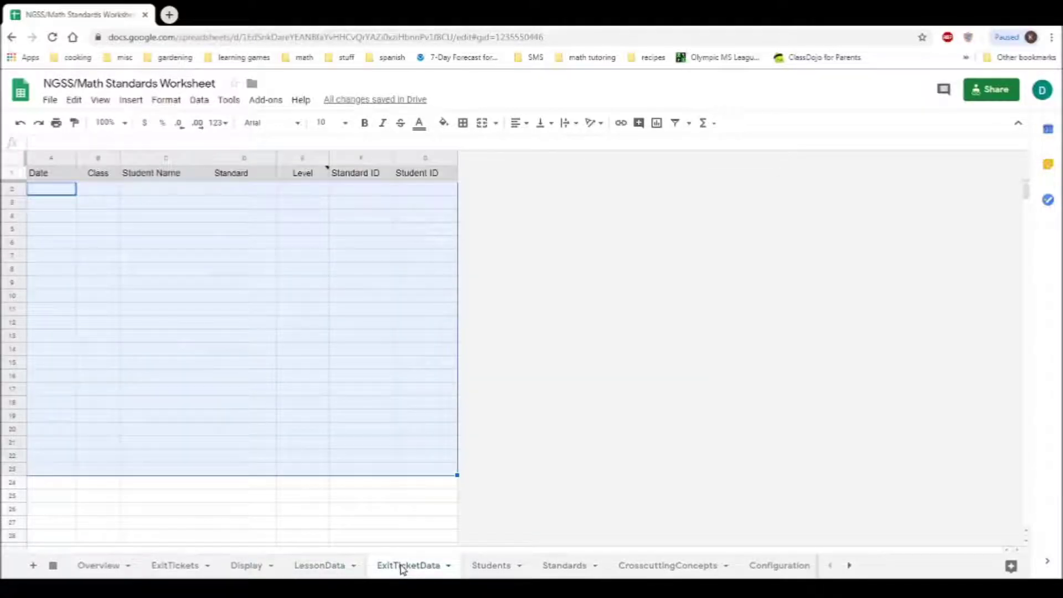
left_click(495, 569)
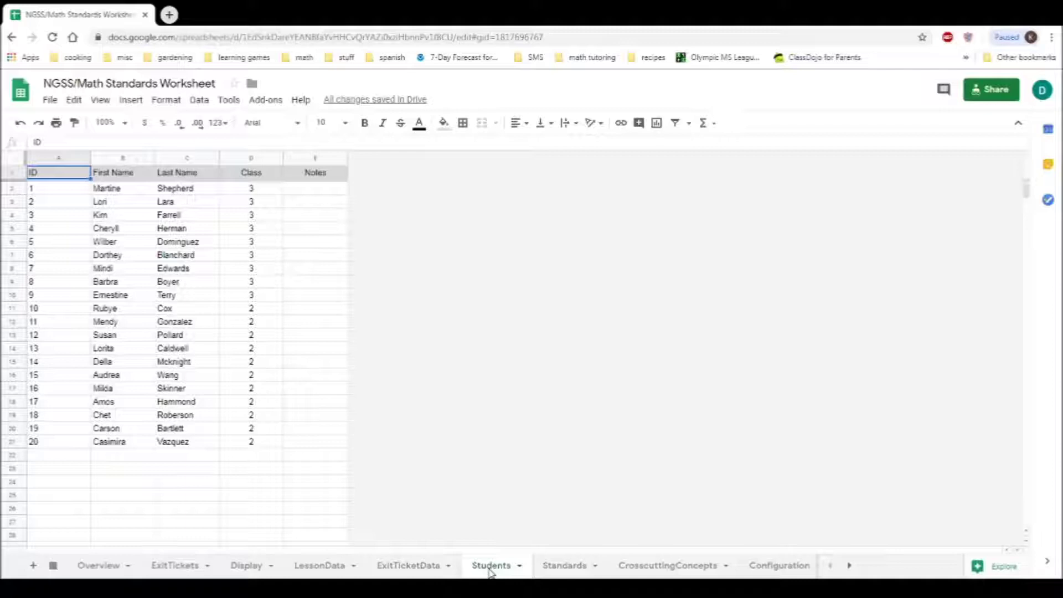
left_click(566, 569)
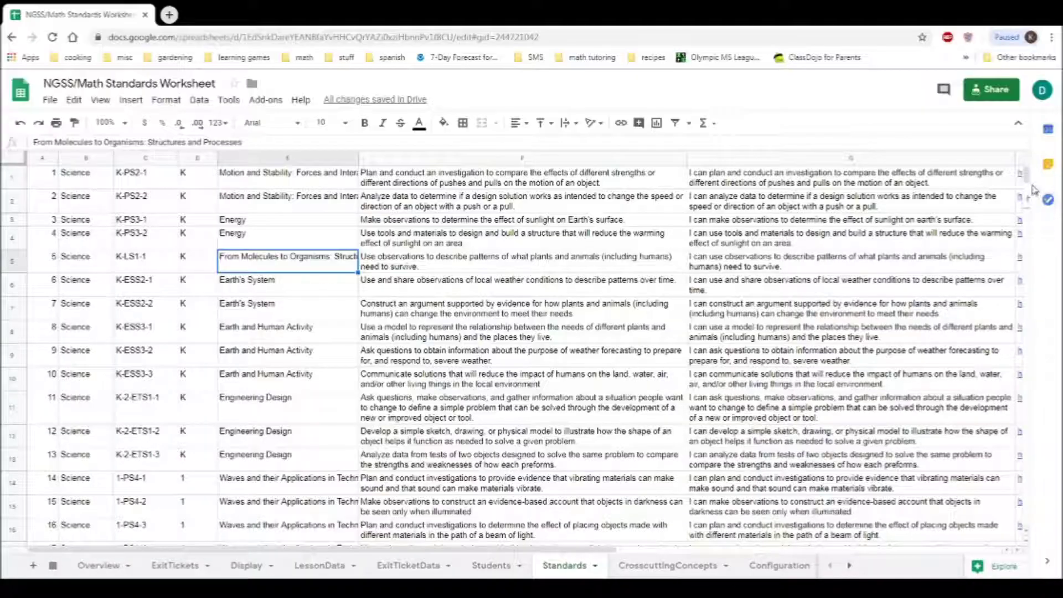
mouse_move(1026, 178)
left_mouse_down()
mouse_move(1031, 464)
mouse_move(1024, 169)
left_mouse_up()
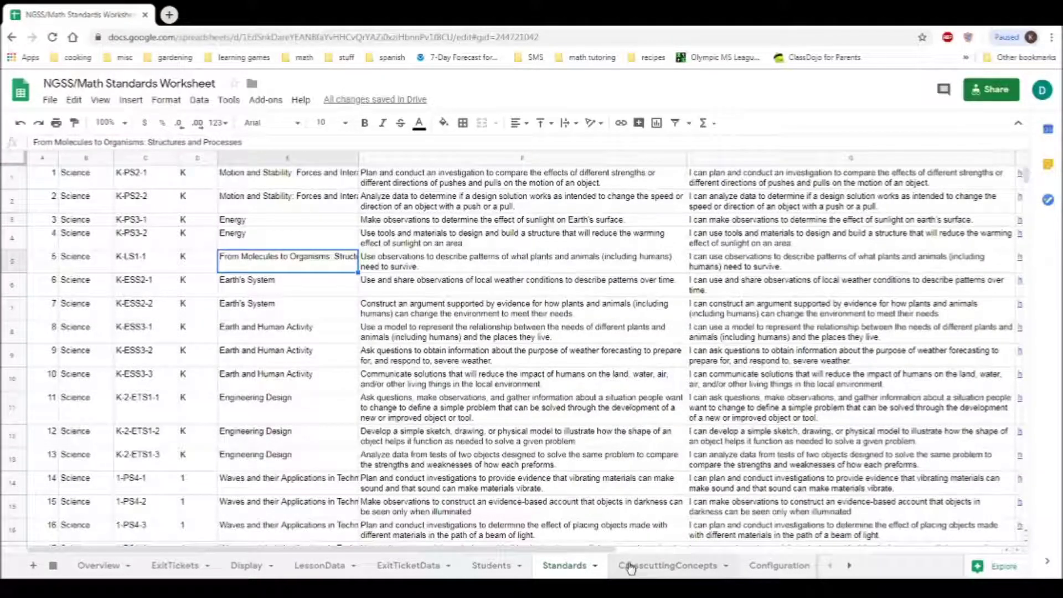
left_click(661, 570)
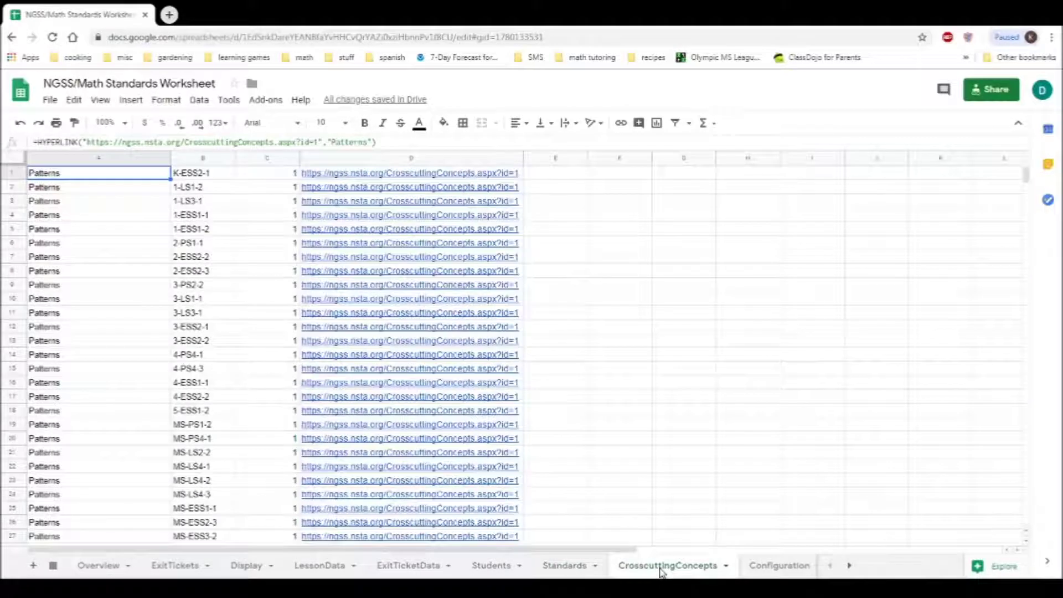
mouse_move(1027, 178)
left_mouse_down()
mouse_move(1028, 256)
mouse_move(1013, 166)
left_mouse_up()
left_click(772, 568)
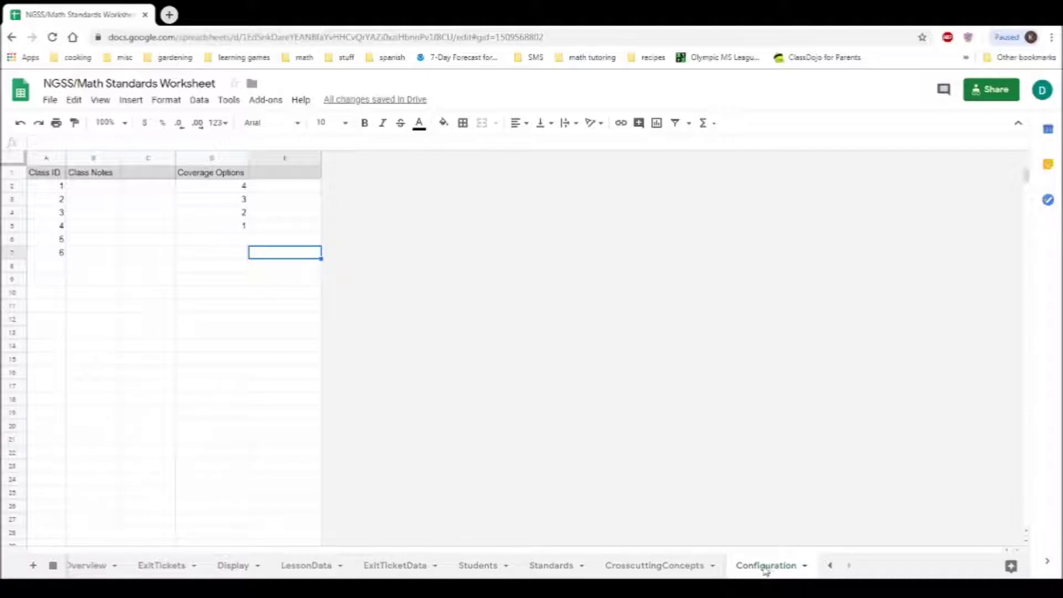
left_click(472, 566)
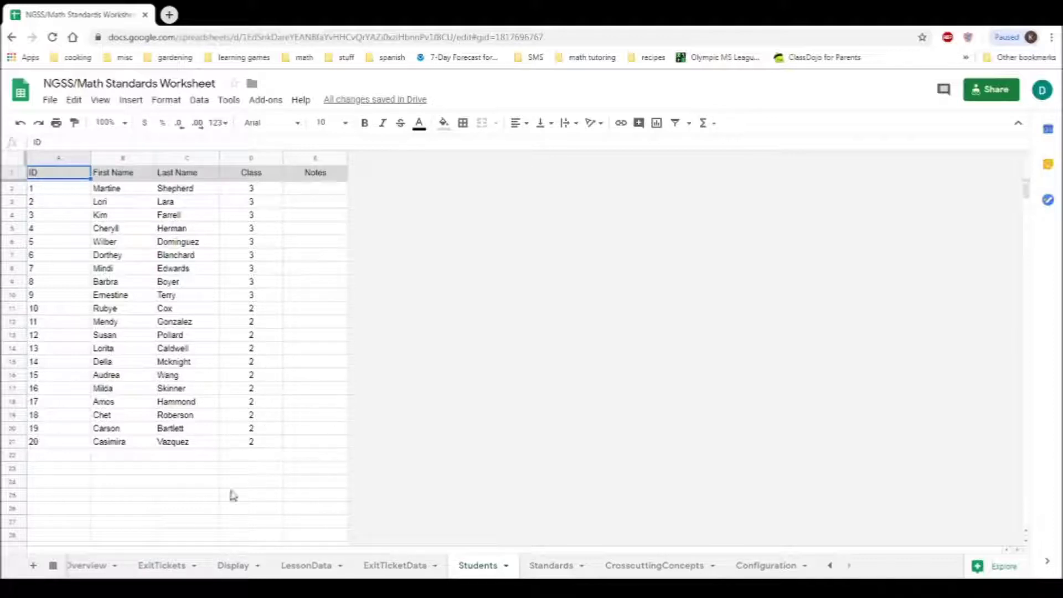
Step: On the Overview sheet, open the lesson date's calendar and set the lesson's class to 2
left_click(88, 566)
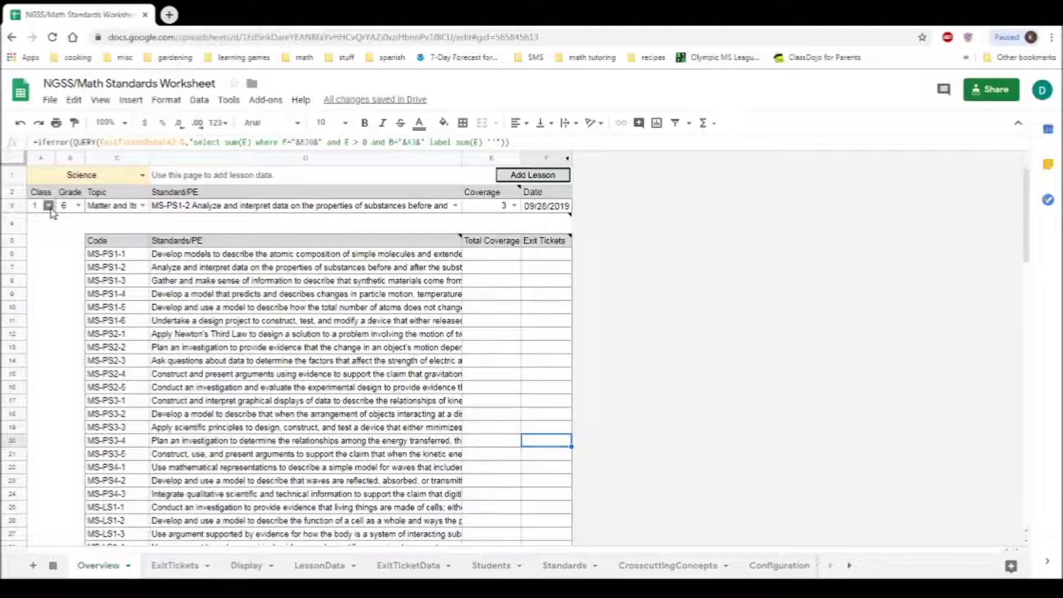
left_click(545, 212)
double_click(546, 212)
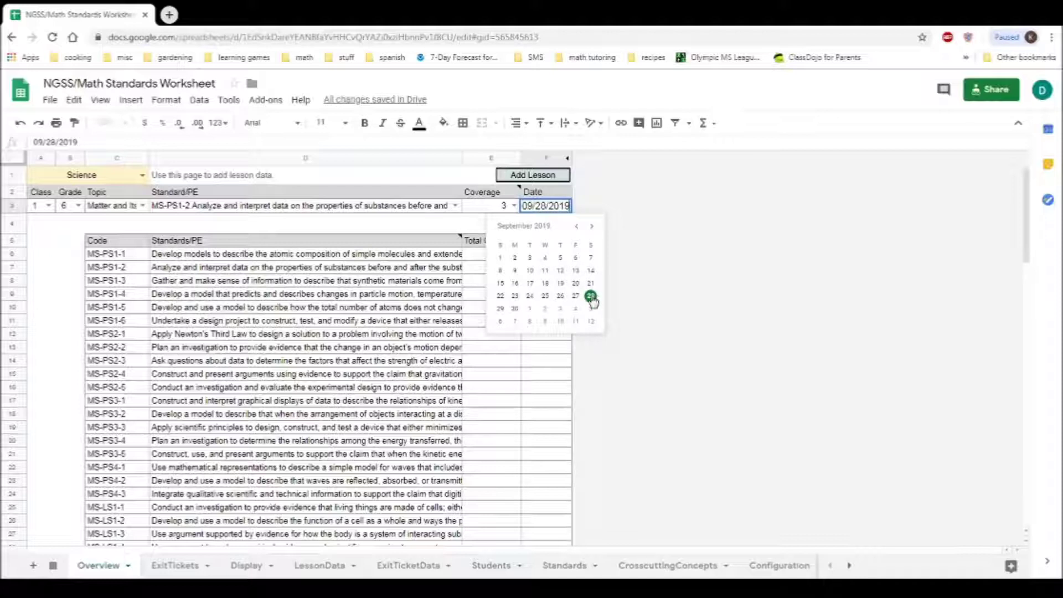
double_click(44, 206)
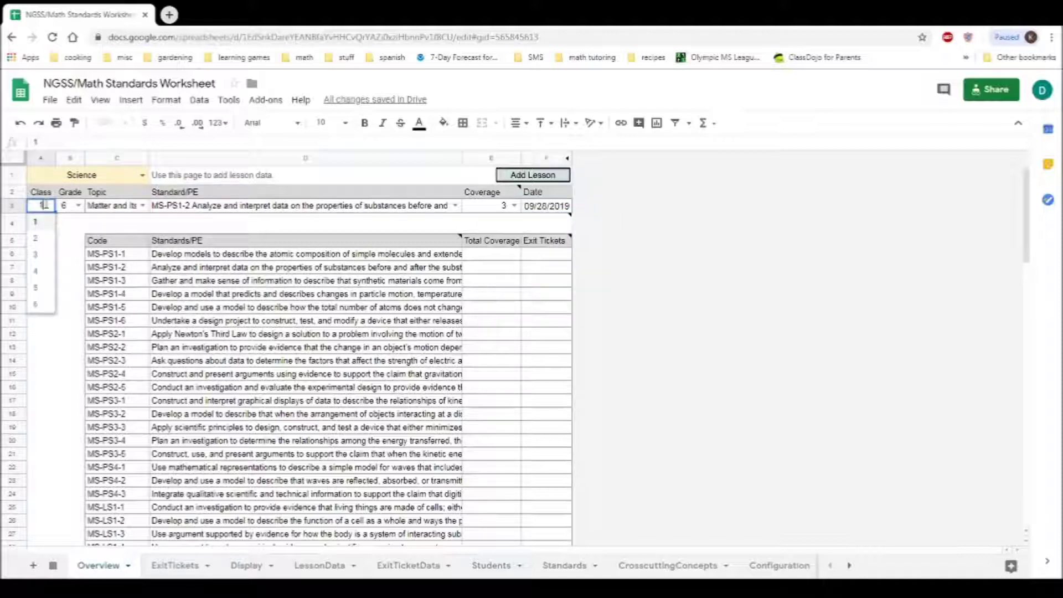
left_click(47, 245)
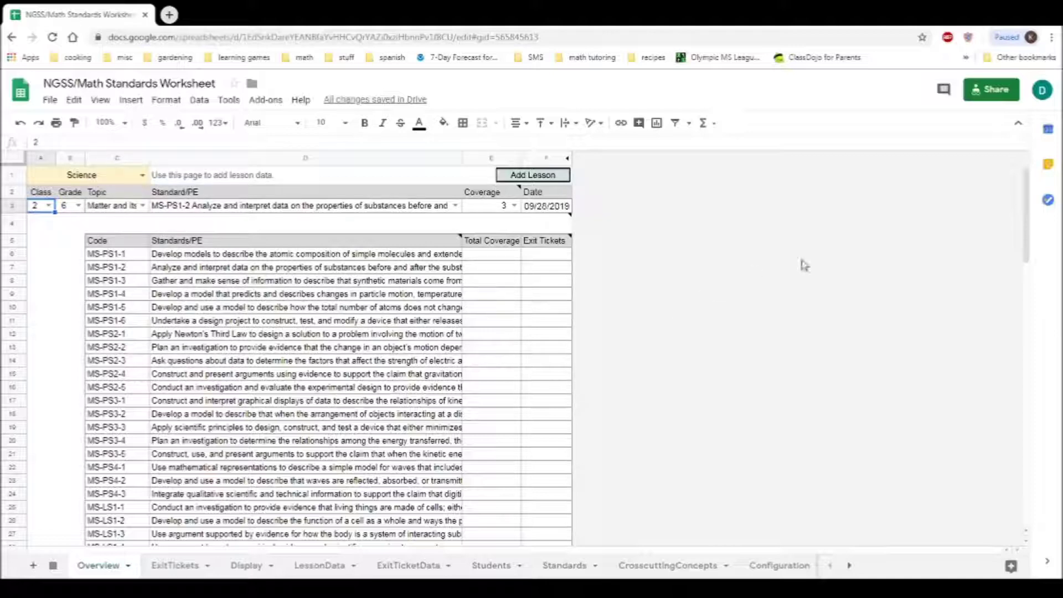
Step: Try grades 1 and 9 for the lesson and look through the science standards listed for each
left_click_drag(1028, 224, 942, 219)
left_click(69, 206)
left_click(78, 206)
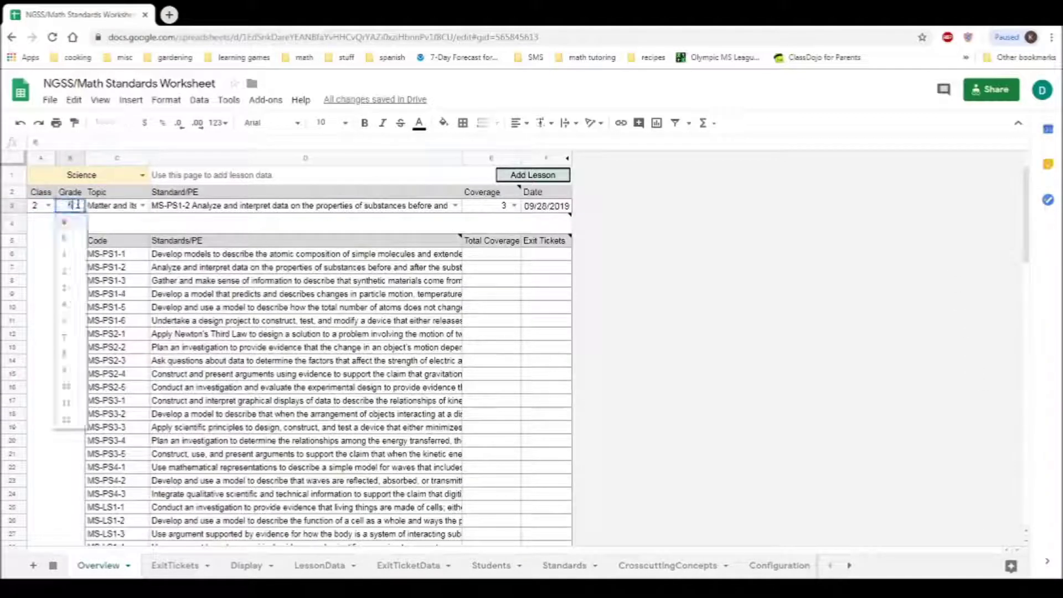
left_click(65, 255)
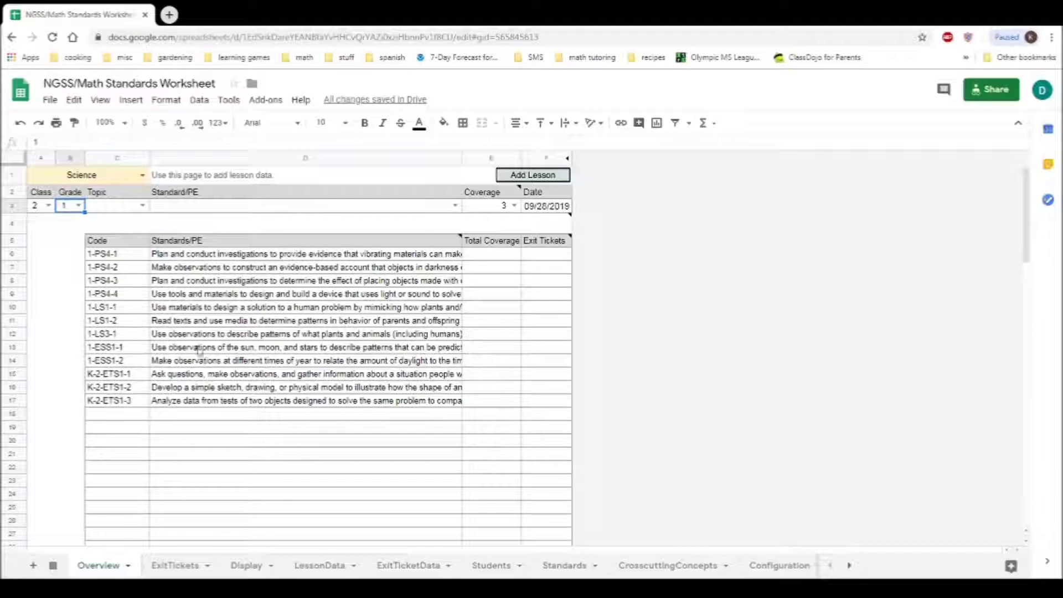
left_click(79, 205)
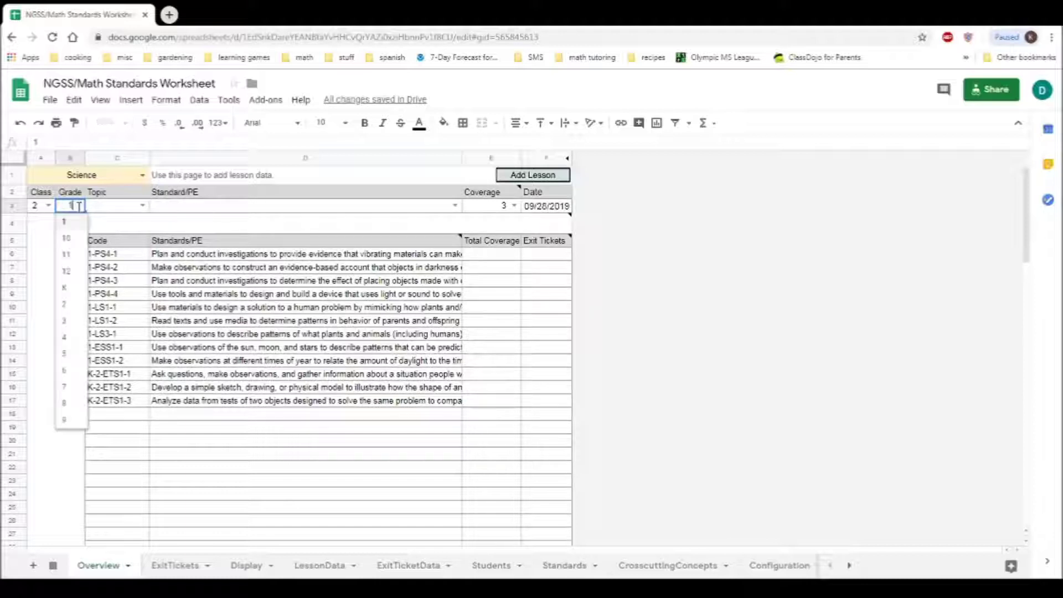
left_click(65, 420)
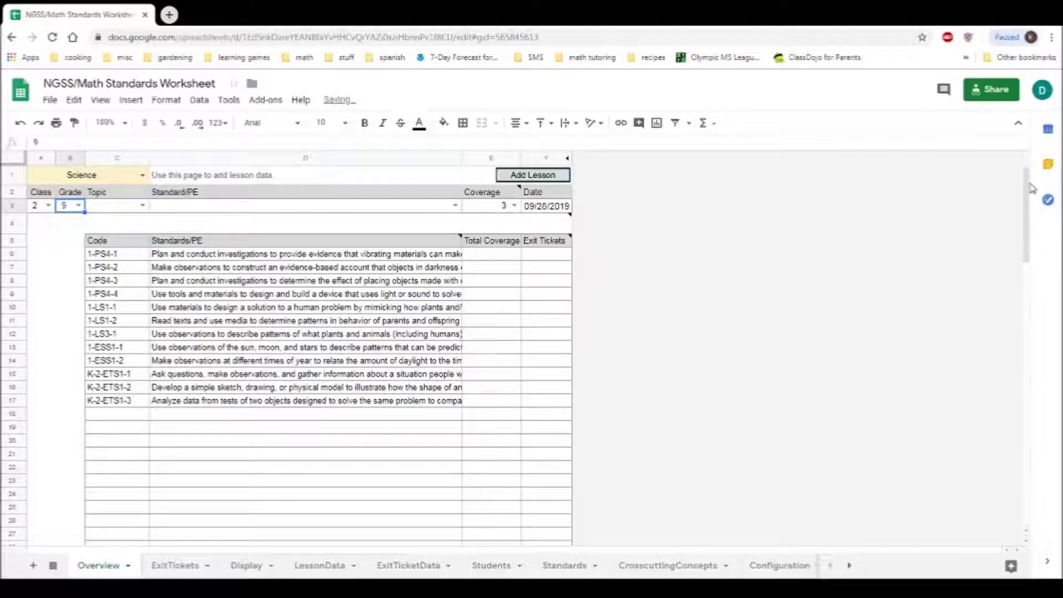
left_click_drag(1025, 191, 993, 173)
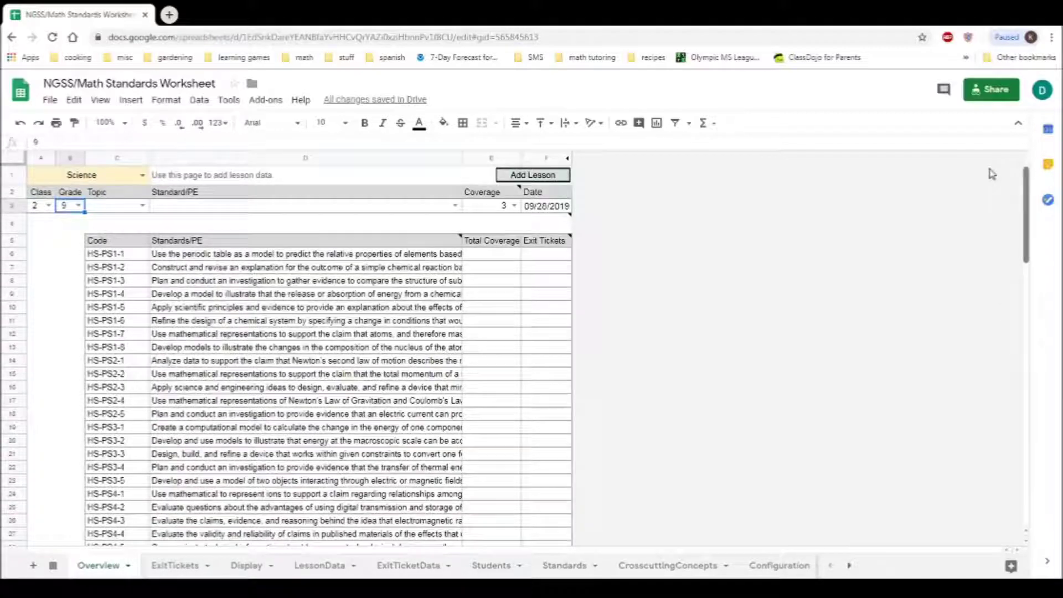
Step: Set the lesson's grade to 7 and its topic to Ecosystems: Interactions, Energy, and Dynamics
left_click(79, 206)
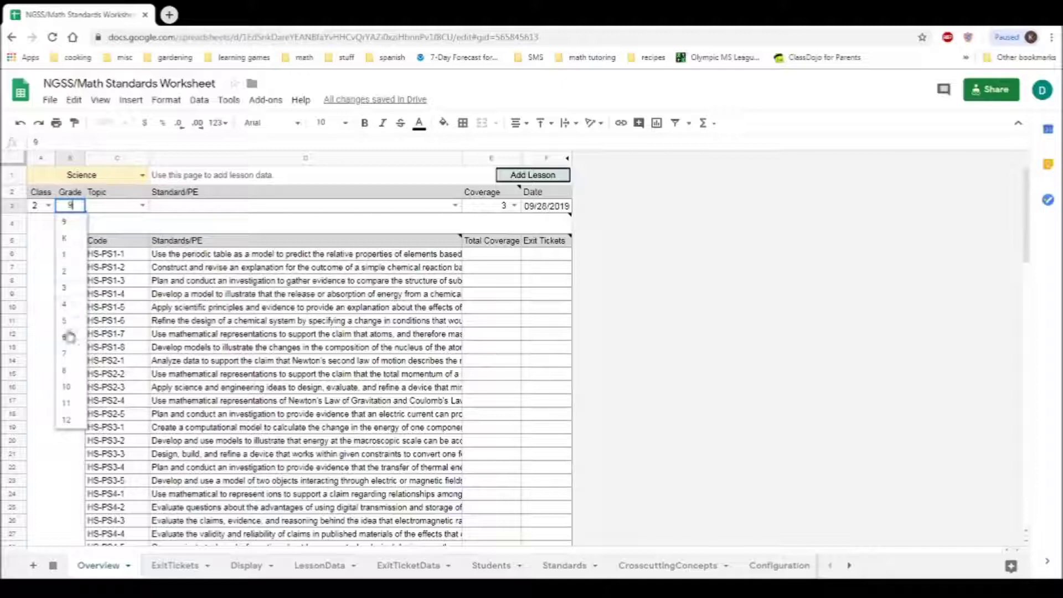
left_click(69, 355)
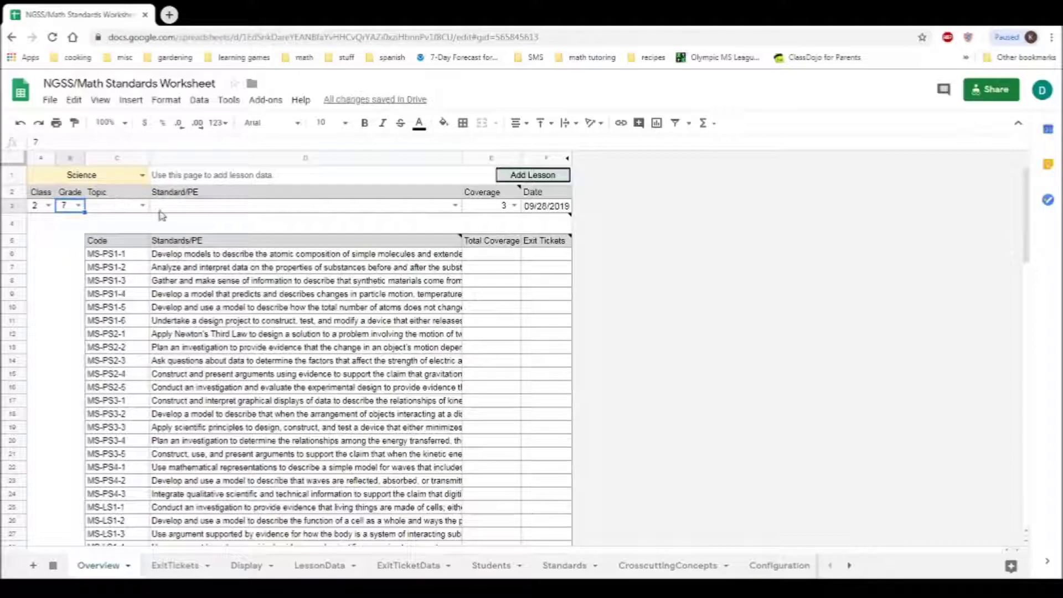
left_click(143, 206)
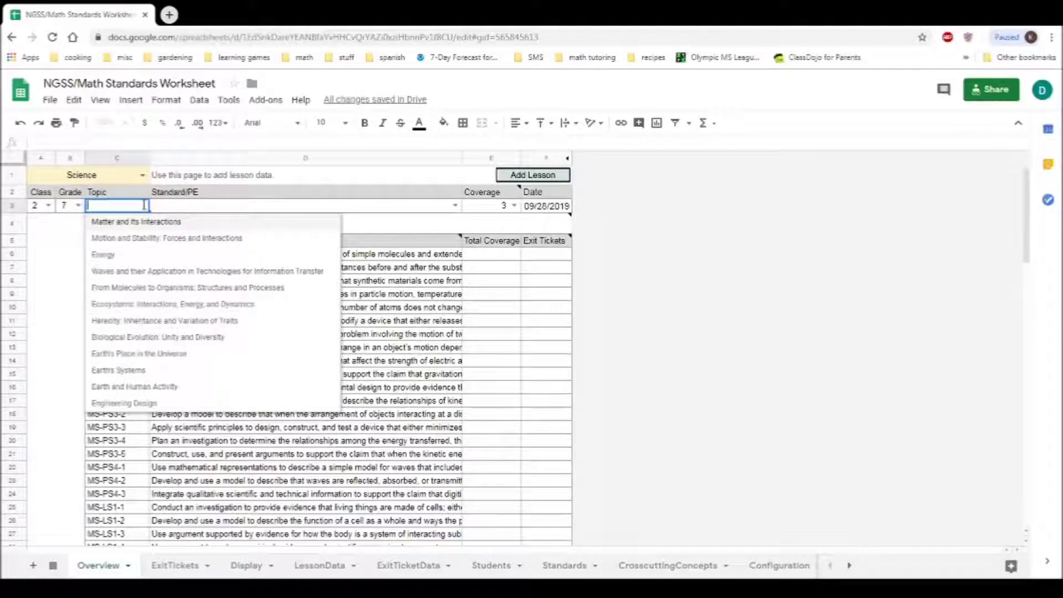
left_click(126, 305)
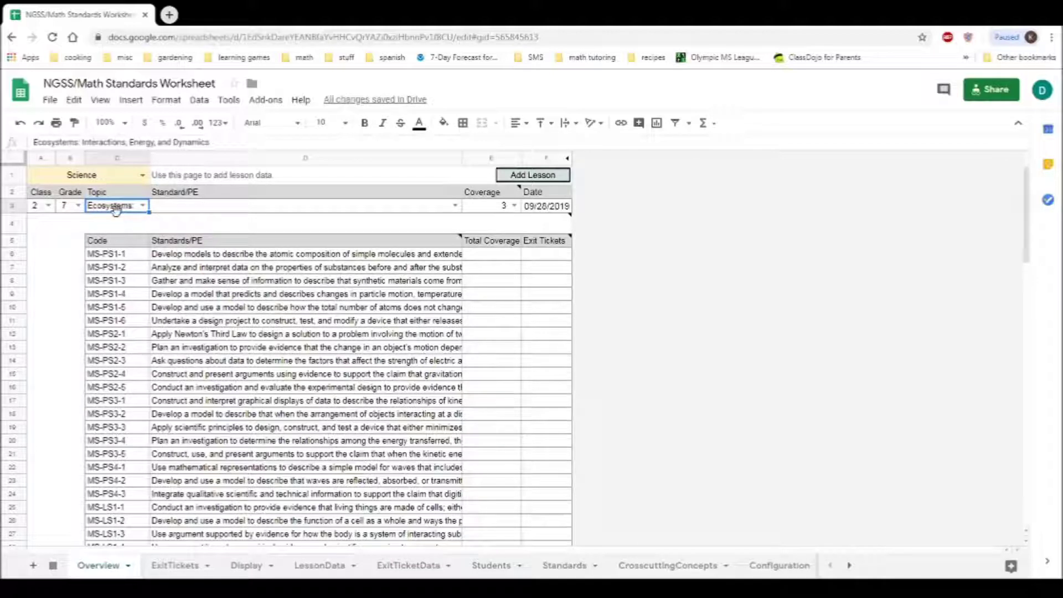
Step: Choose standard MS-LS2-3 on the cycling of matter and flow of energy, and pick a coverage of 3
left_click(199, 209)
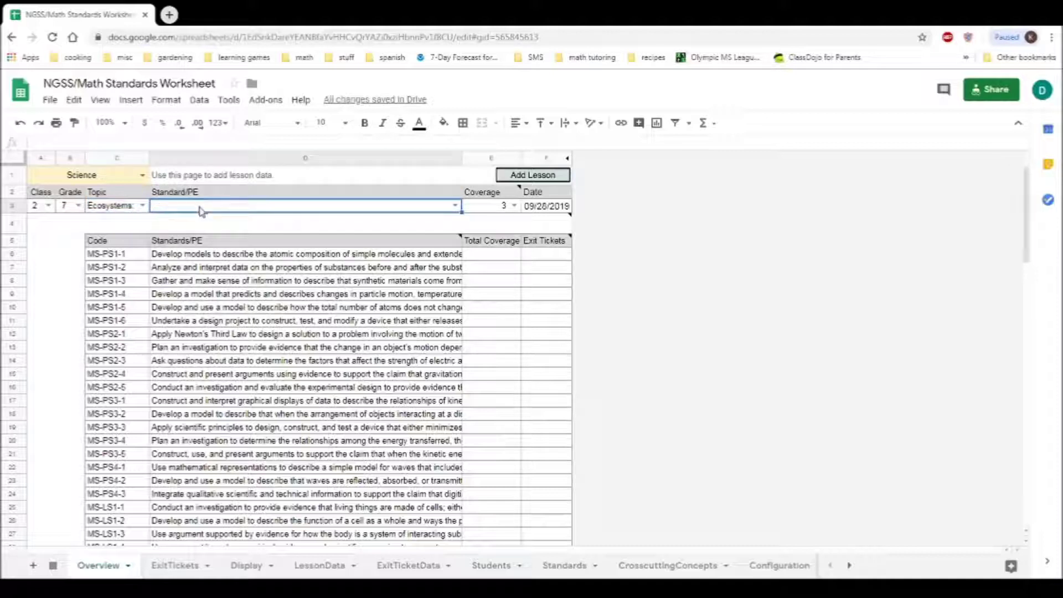
left_click(455, 206)
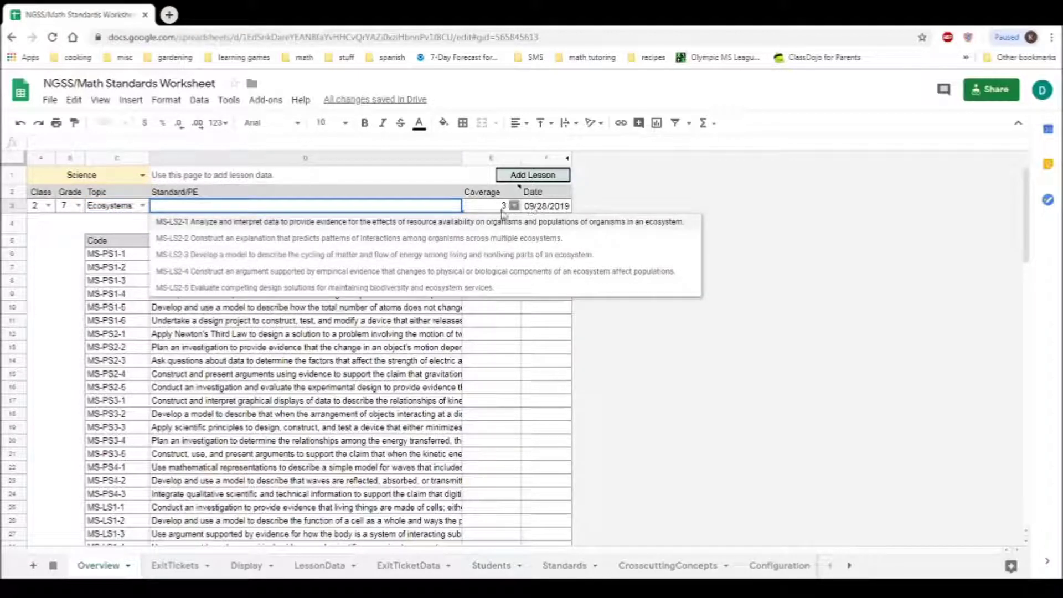
left_click(232, 256)
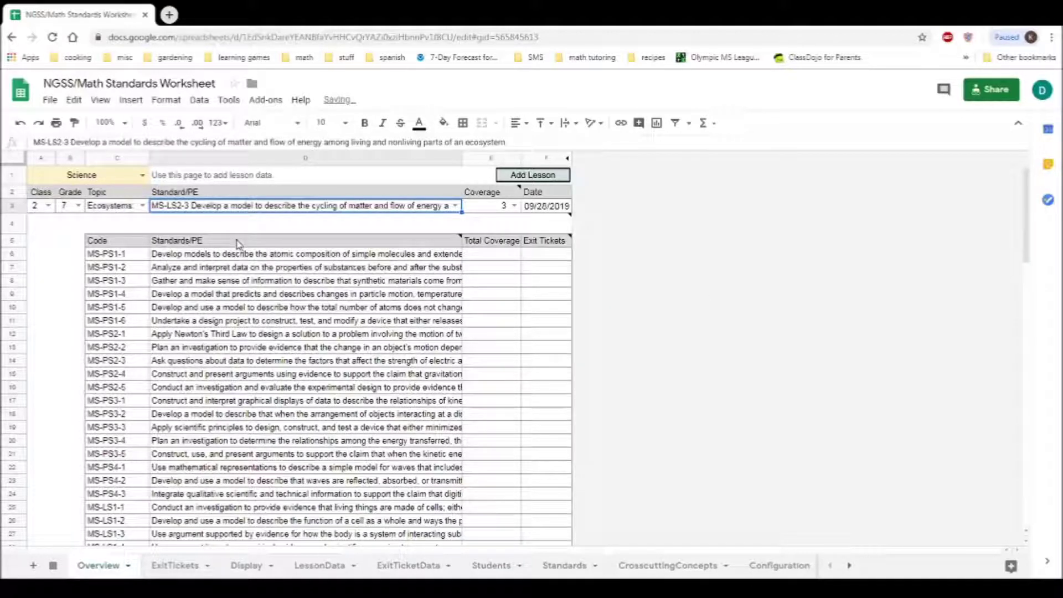
left_click(514, 206)
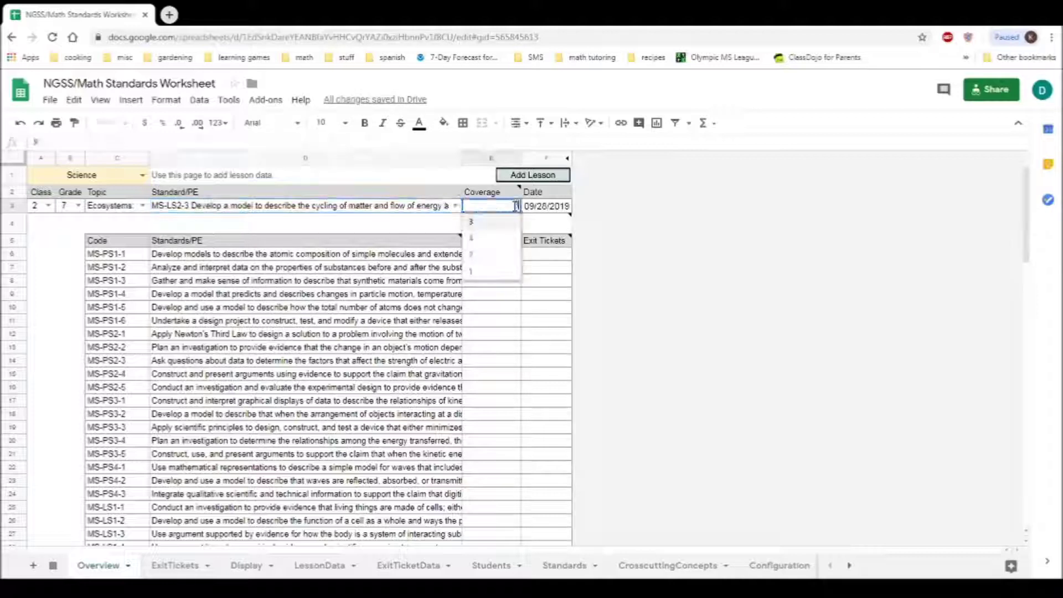
left_click(478, 224)
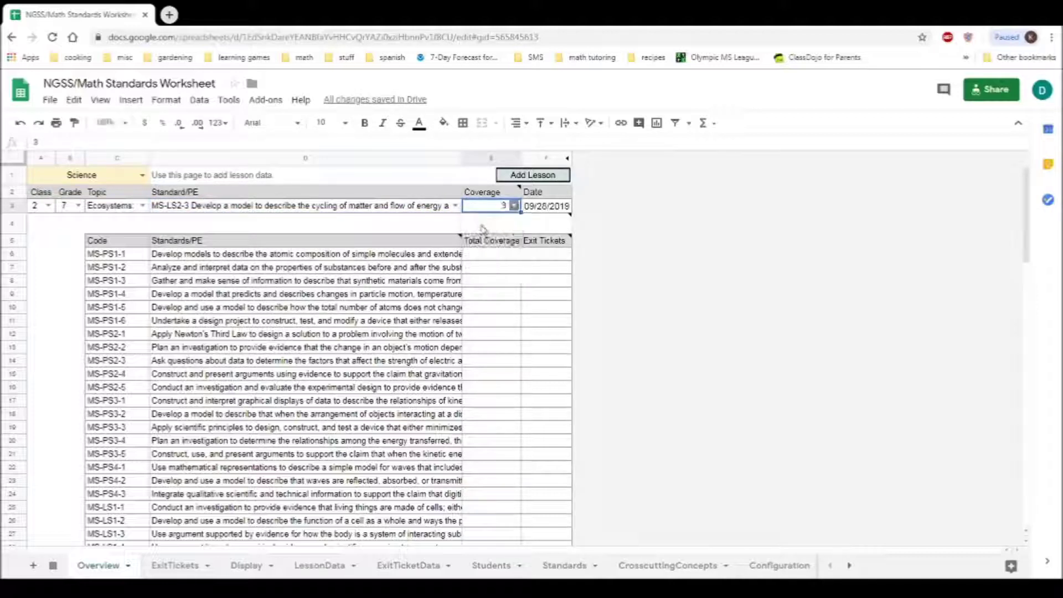
left_click(521, 179)
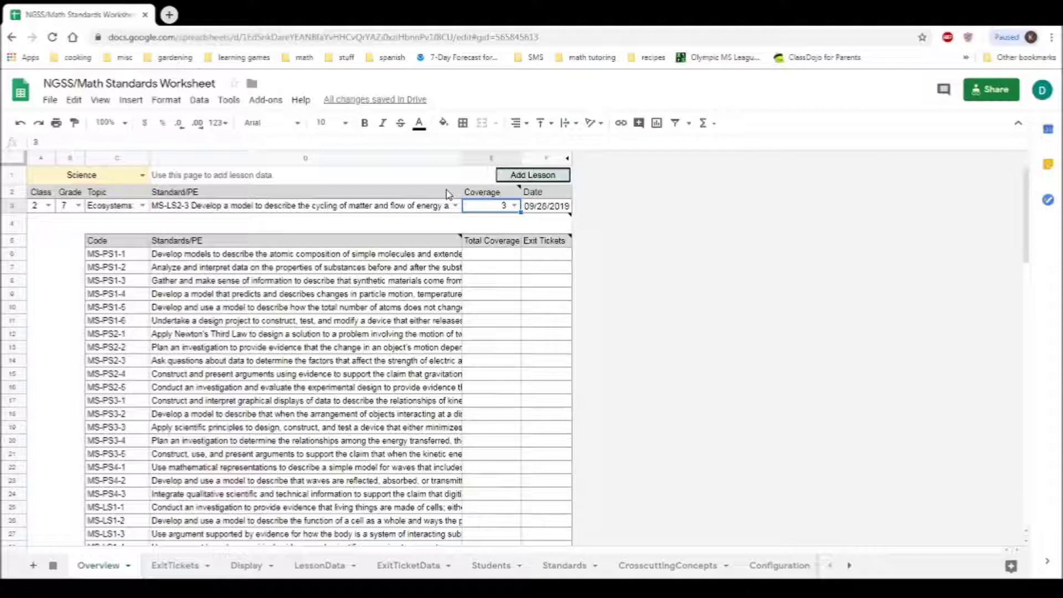
Step: Switch the Overview subject to Math and look through the list of grade 7 standards
left_click(142, 176)
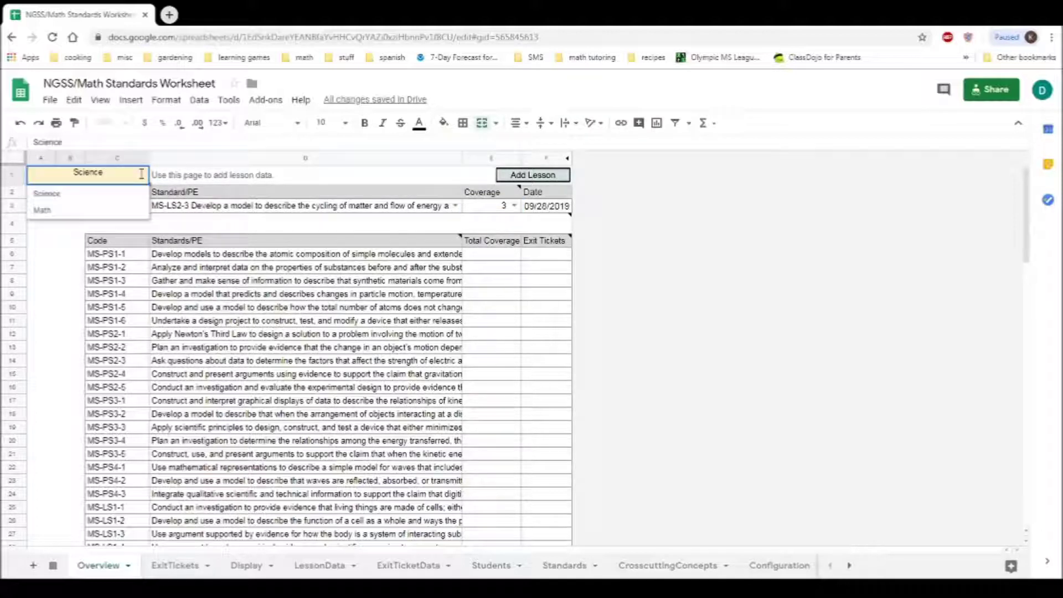
left_click(57, 213)
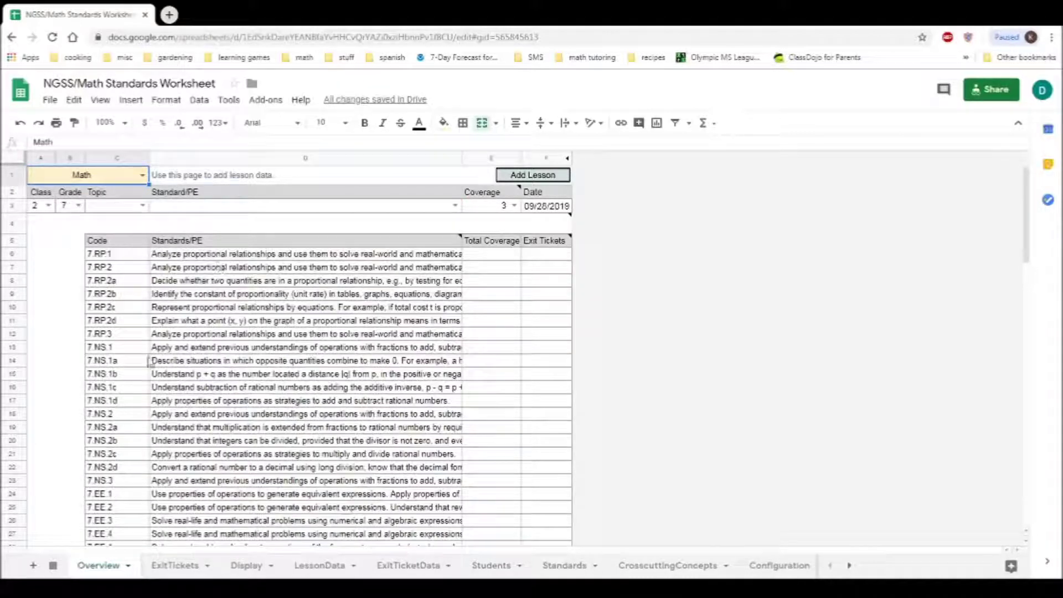
left_click_drag(1027, 210, 1019, 243)
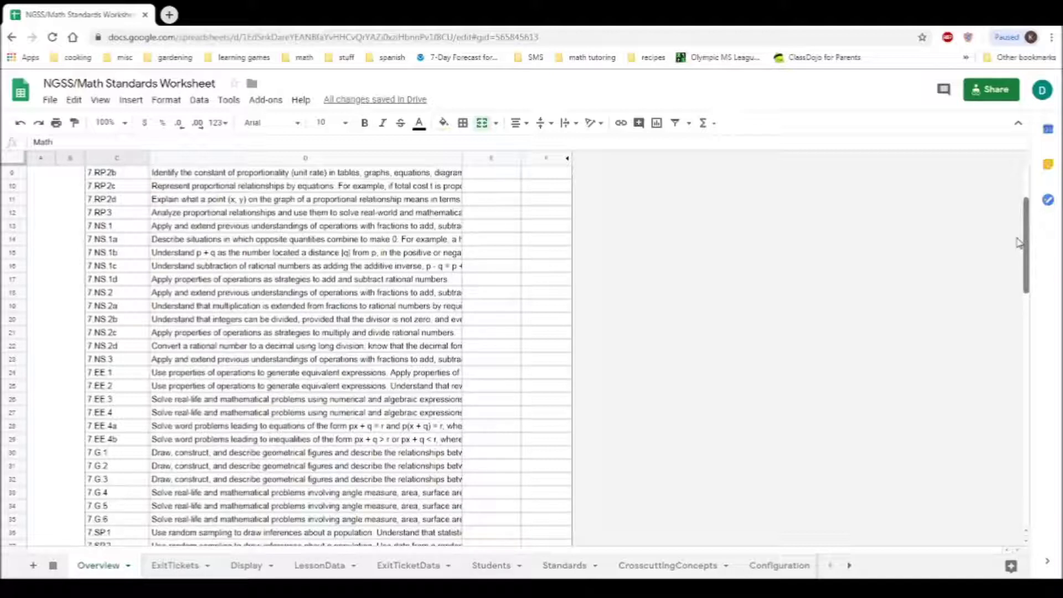
left_click_drag(1019, 243, 1020, 231)
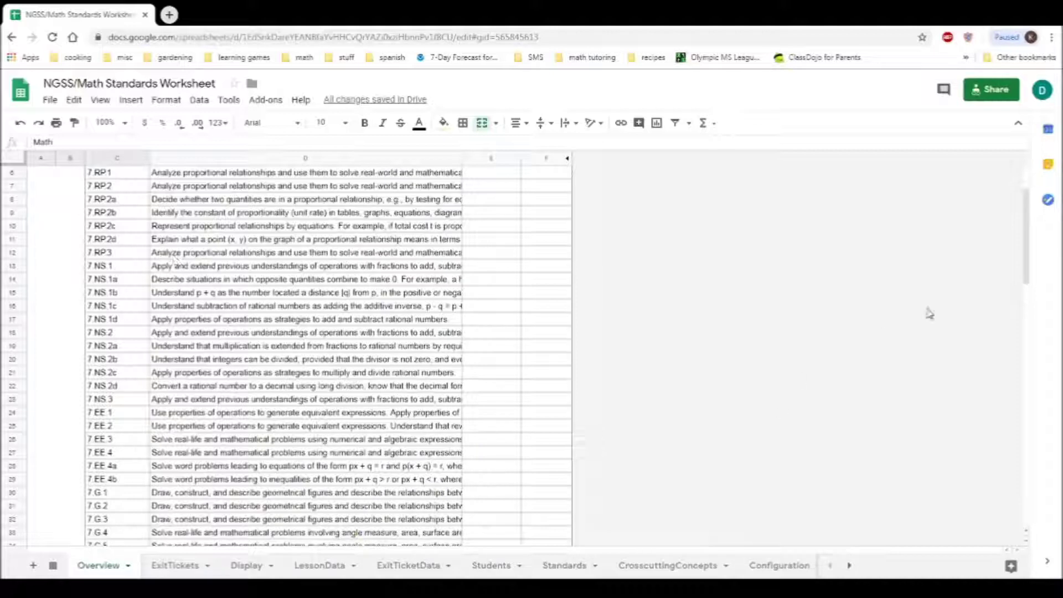
left_click_drag(1028, 223, 1029, 326)
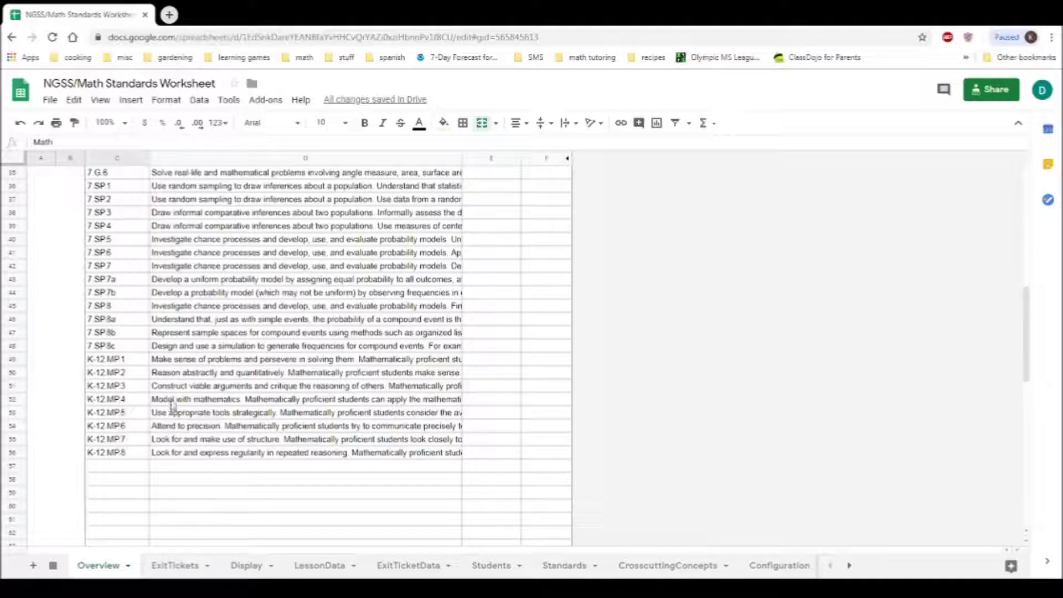
left_click_drag(1024, 355, 1025, 218)
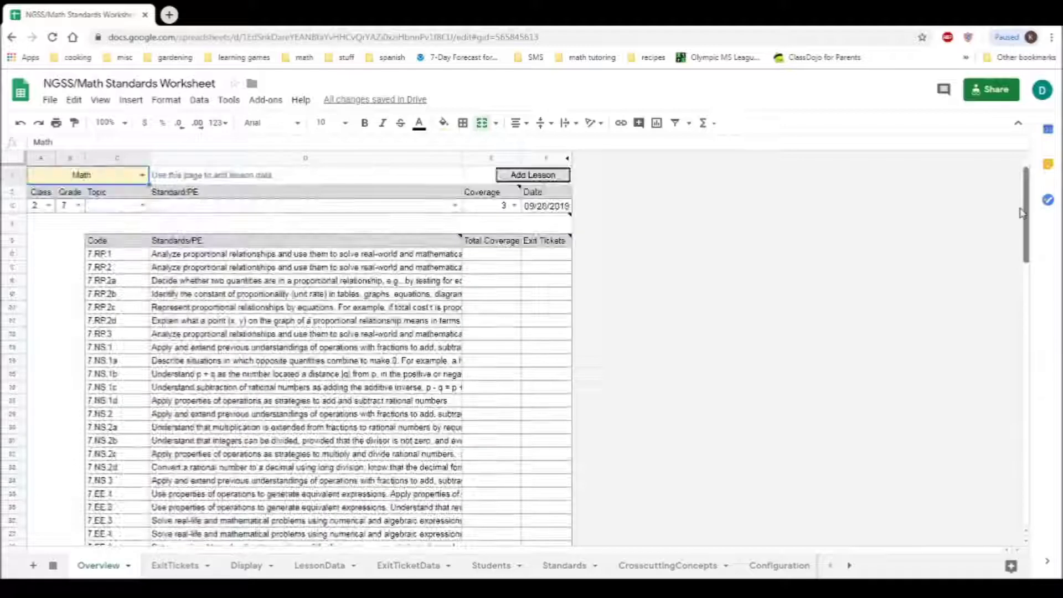
Step: Set the math lesson's topic to Mathematical Practice and its standard to K-12.MP.4 Model with mathematics
left_click(142, 206)
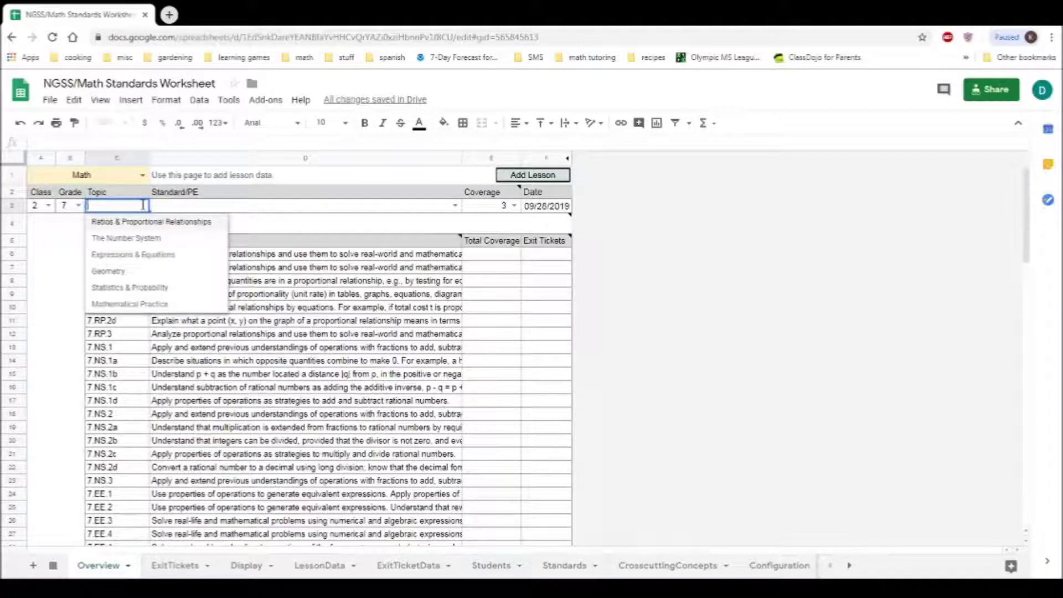
left_click(144, 308)
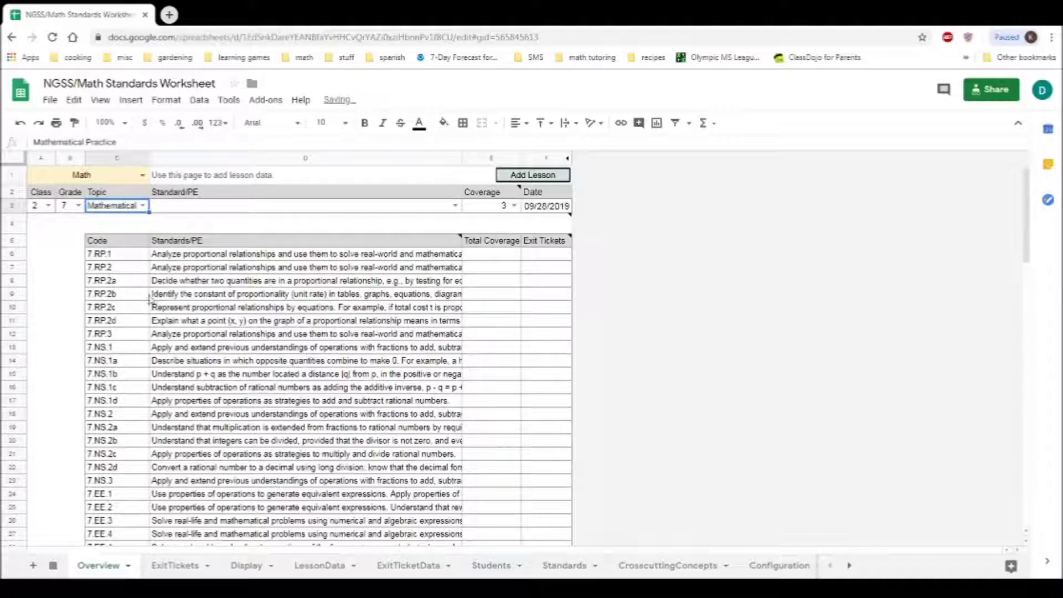
left_click(456, 206)
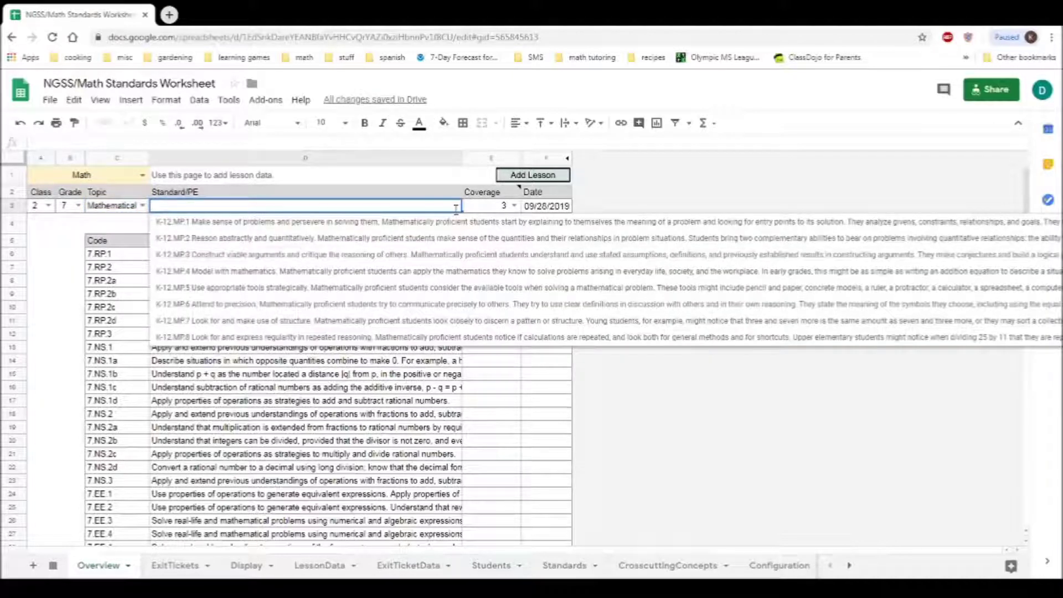
left_click(334, 273)
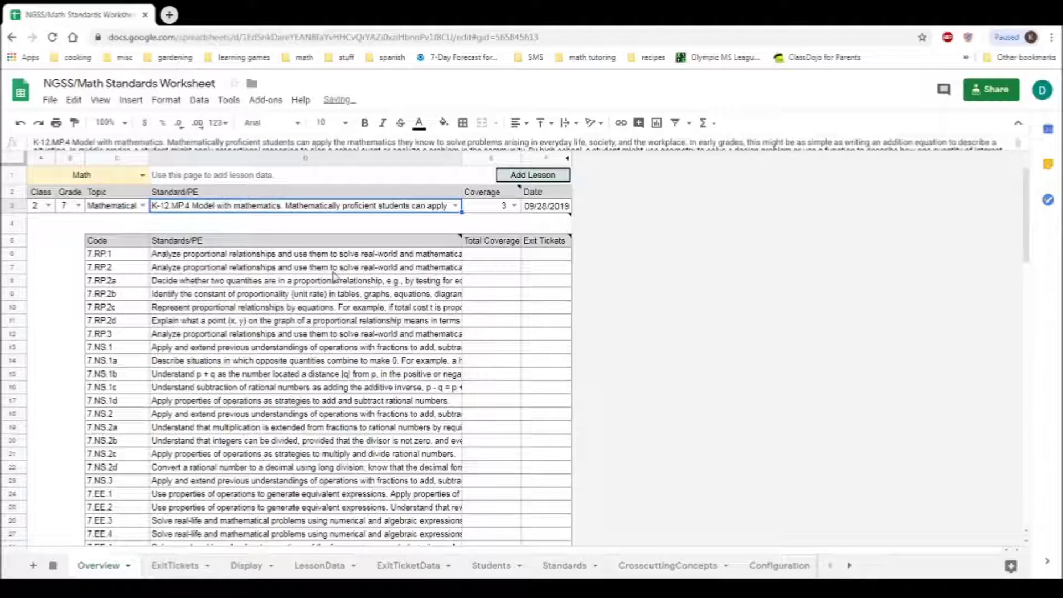
Step: Set the math lesson's coverage to 4 and add the lesson
left_click(514, 206)
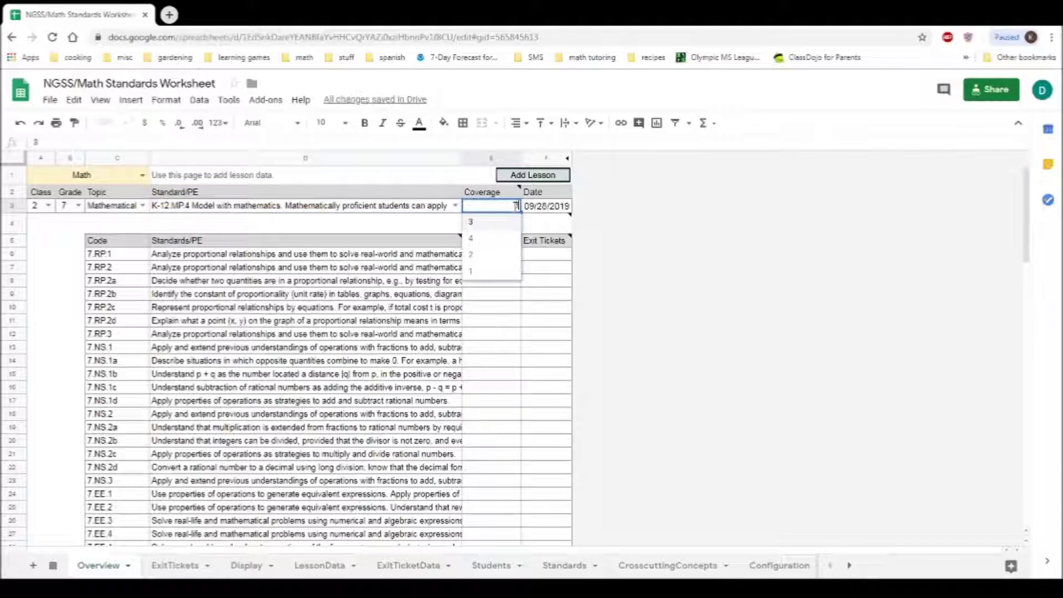
left_click(482, 240)
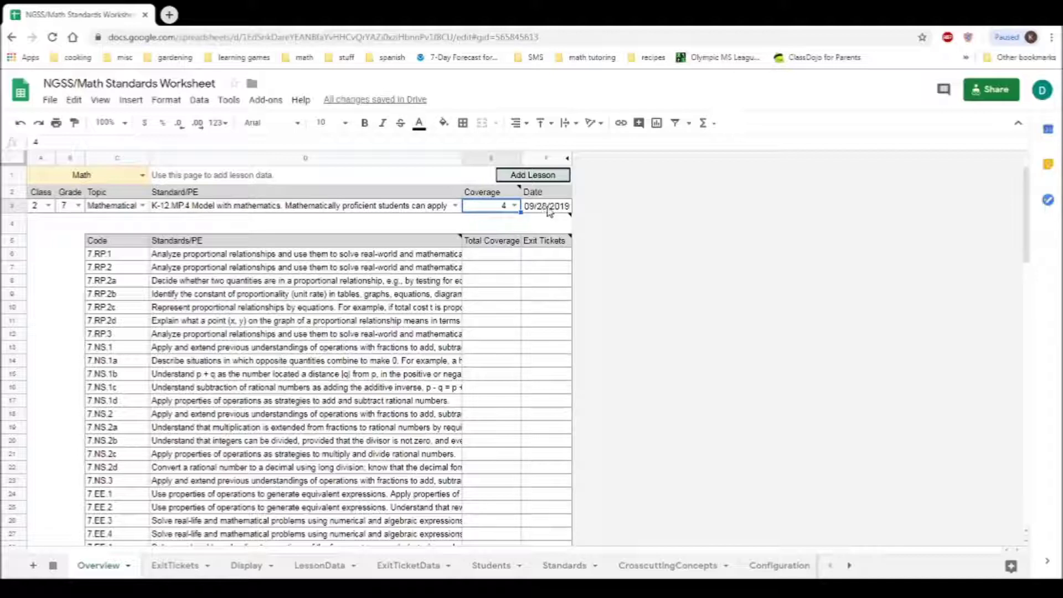
left_click(543, 176)
Step: Show classroom 2 on the Display sheet and select the block of listed lesson standards
left_click(249, 566)
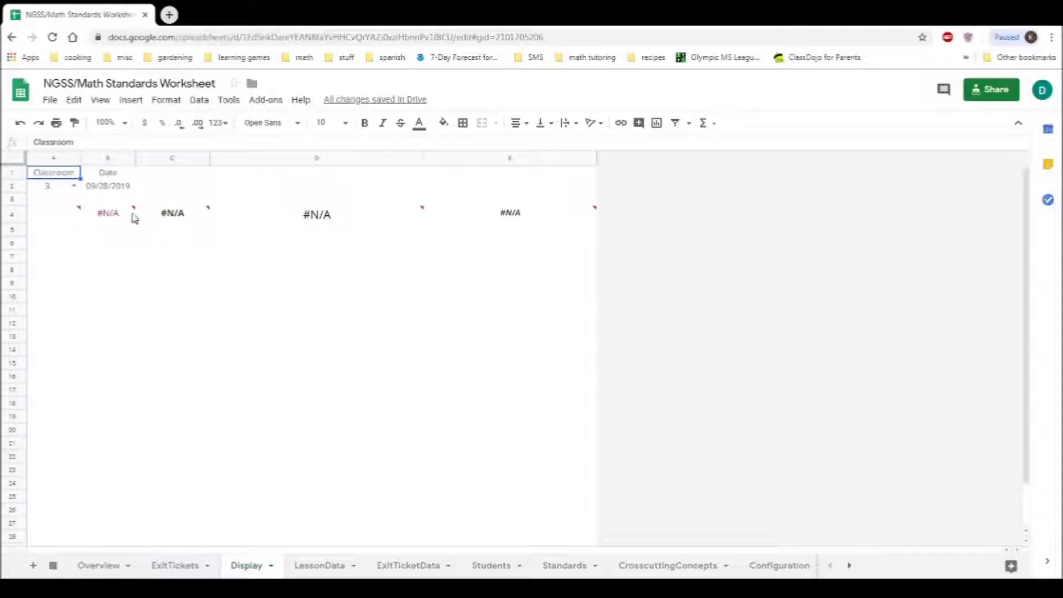
left_click(72, 184)
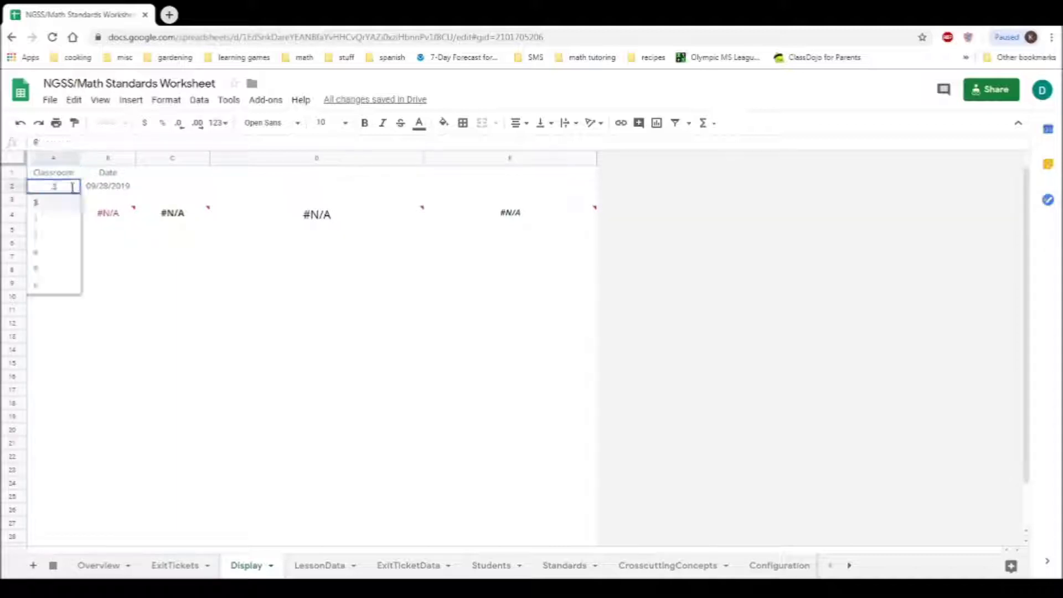
left_click(42, 236)
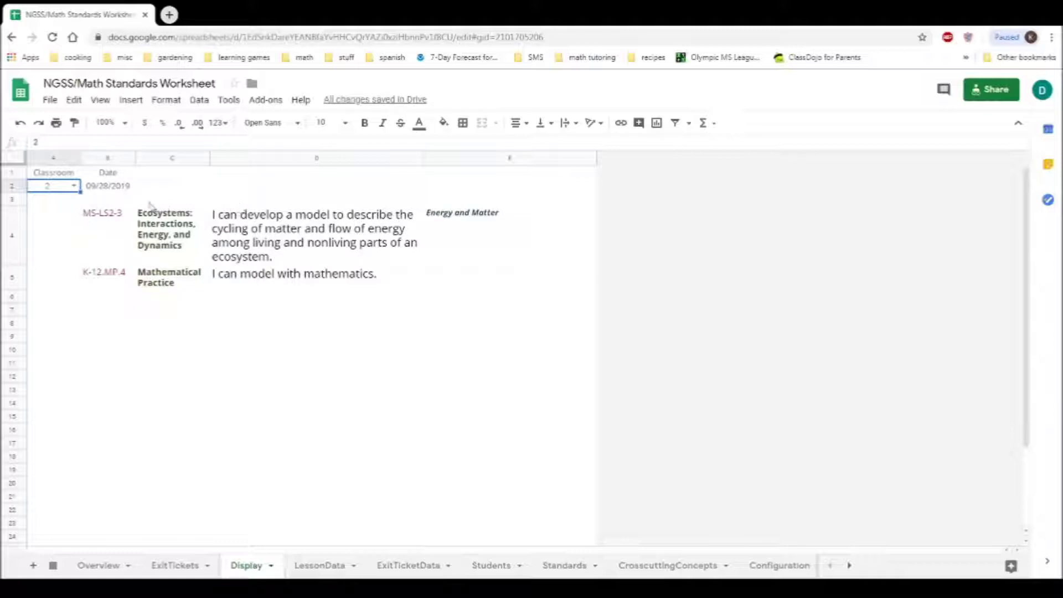
left_click_drag(88, 216, 464, 300)
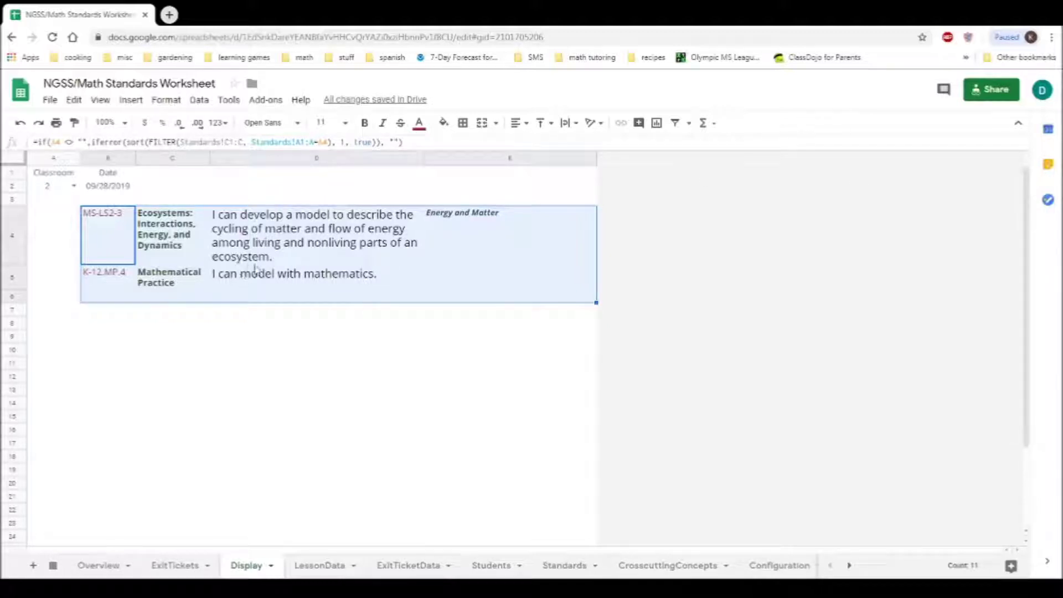
Step: Compare the "I can" statement for K-PS2-1 with its original wording on the Standards sheet
left_click(572, 568)
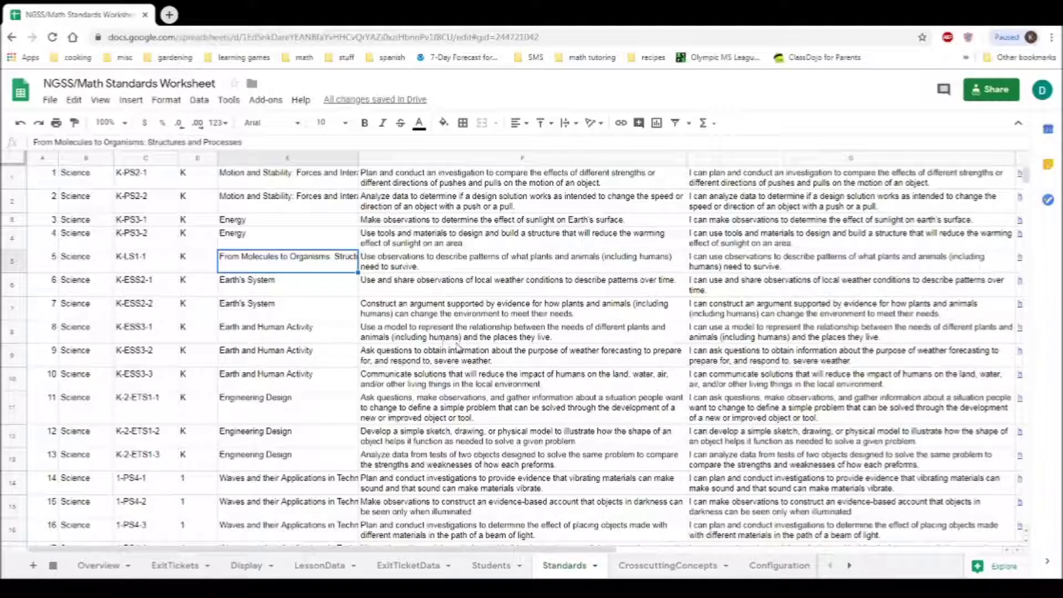
left_click(829, 182)
triple_click(829, 181)
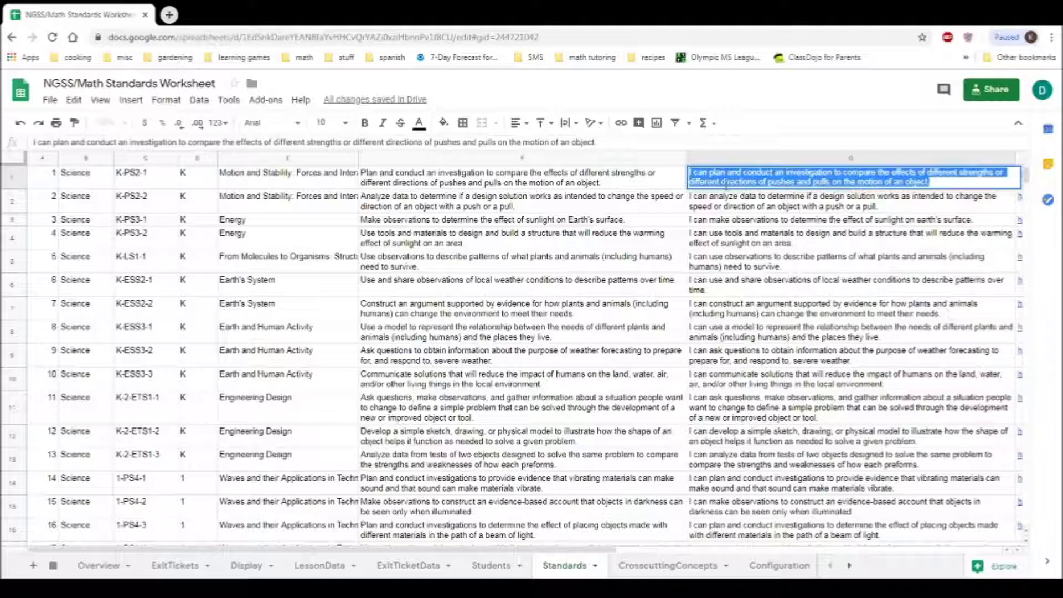
left_click(655, 178)
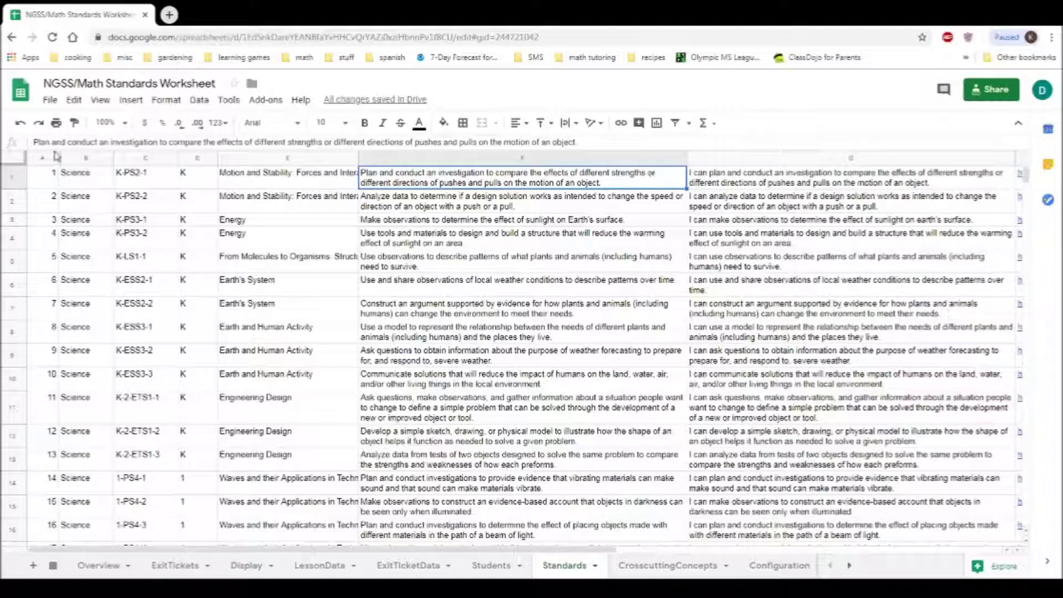
Step: Look through the ExitTickets, Display and Overview sheets, comparing the lesson's standard with the exit ticket rows, and end on ExitTickets
left_click(187, 569)
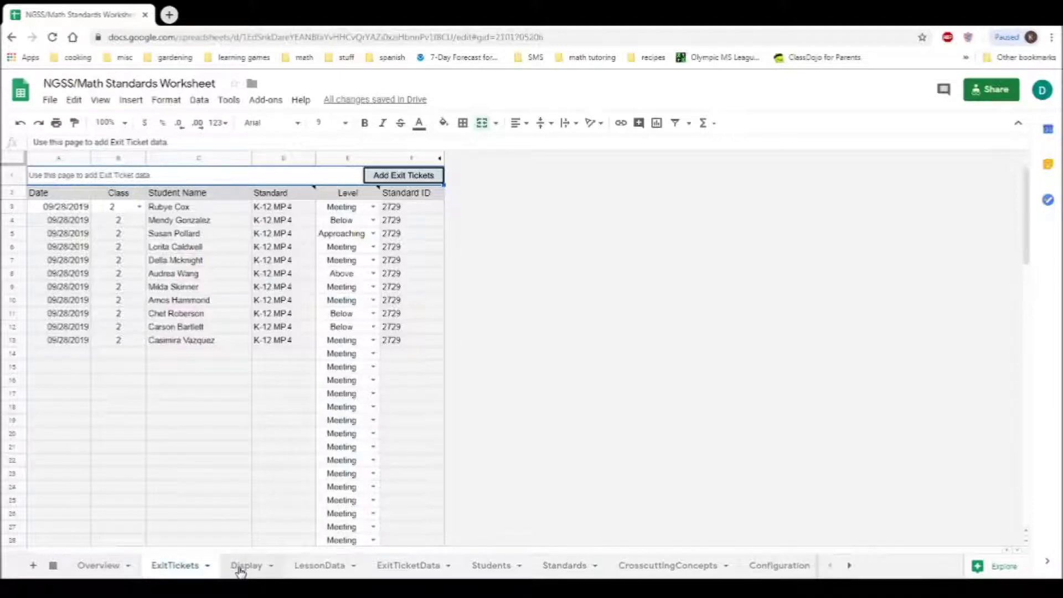
left_click(239, 568)
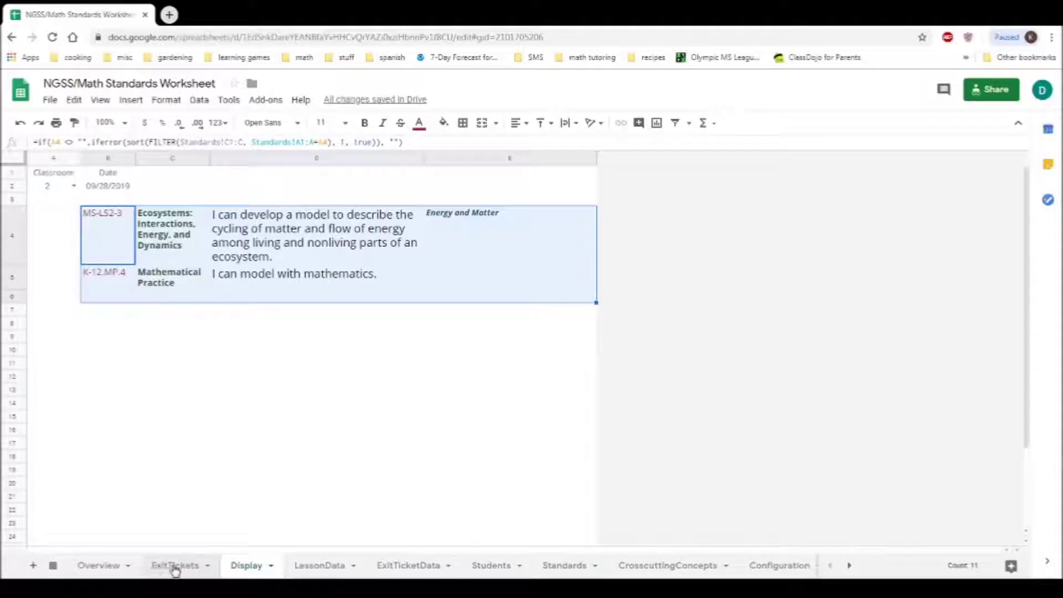
left_click(102, 567)
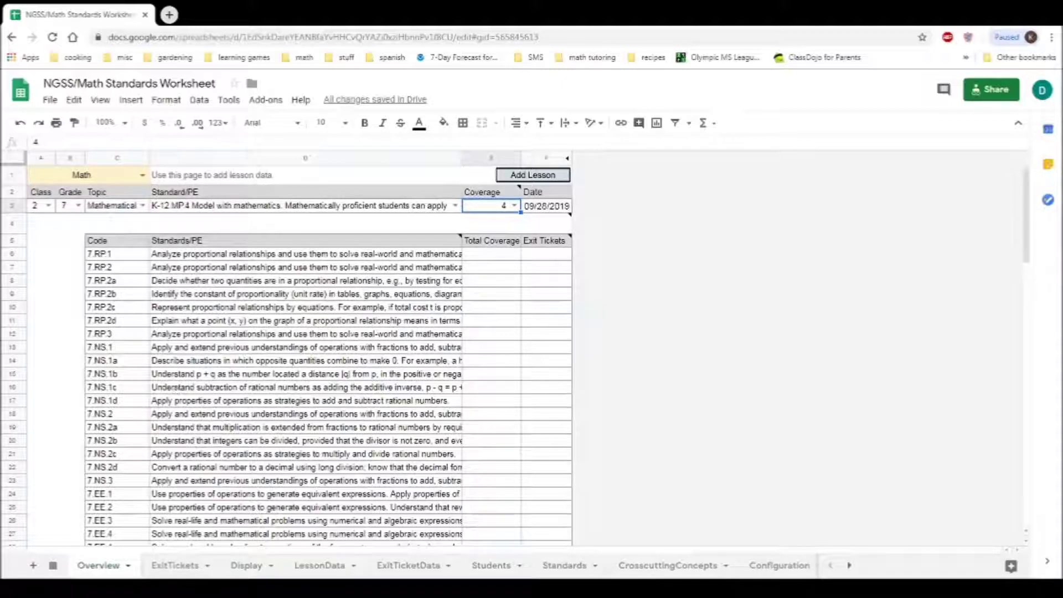
left_click(177, 570)
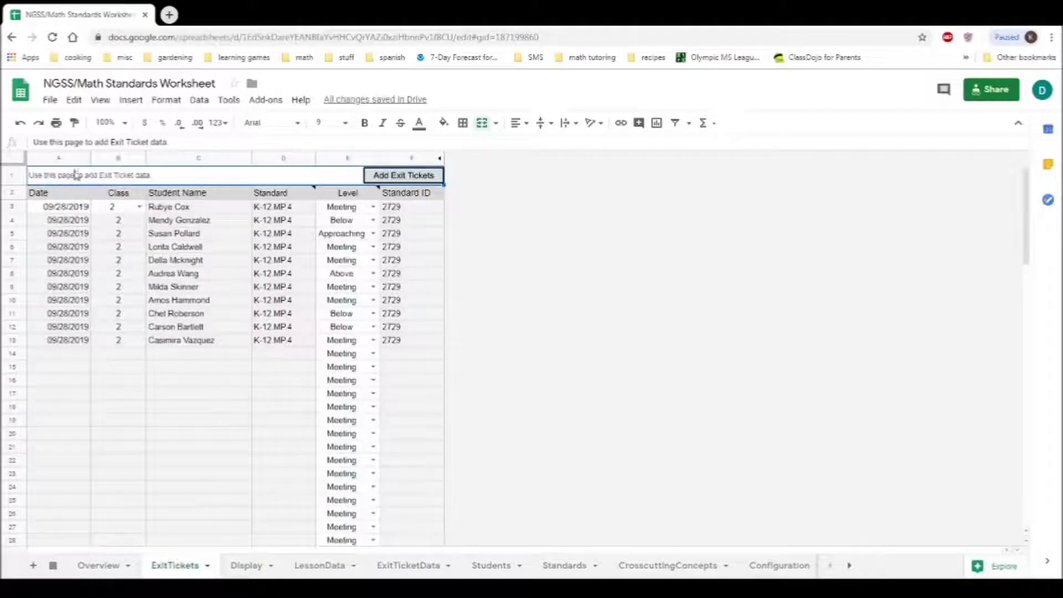
left_click(95, 565)
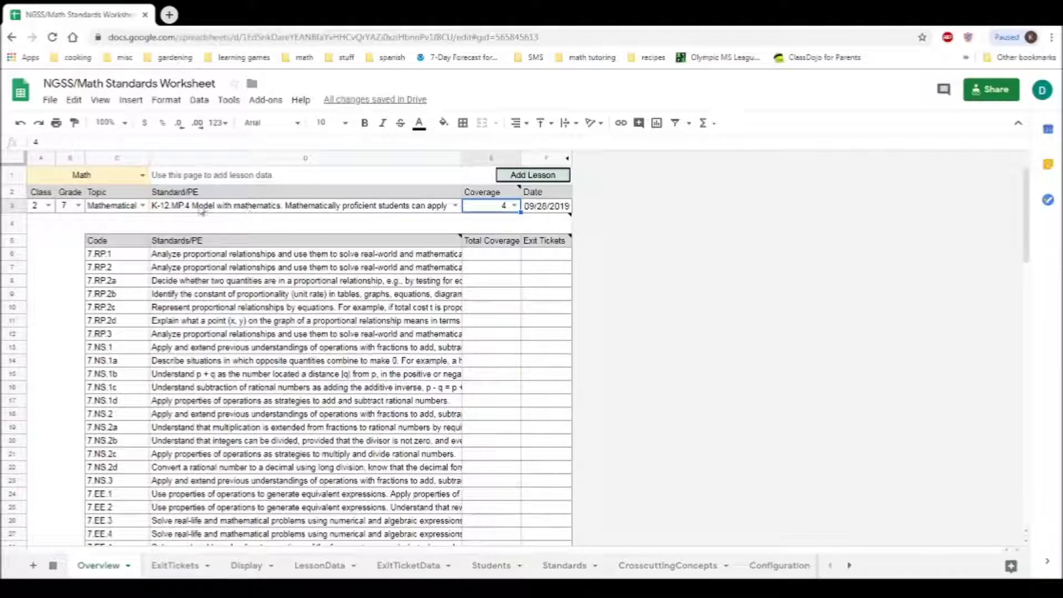
left_click(176, 565)
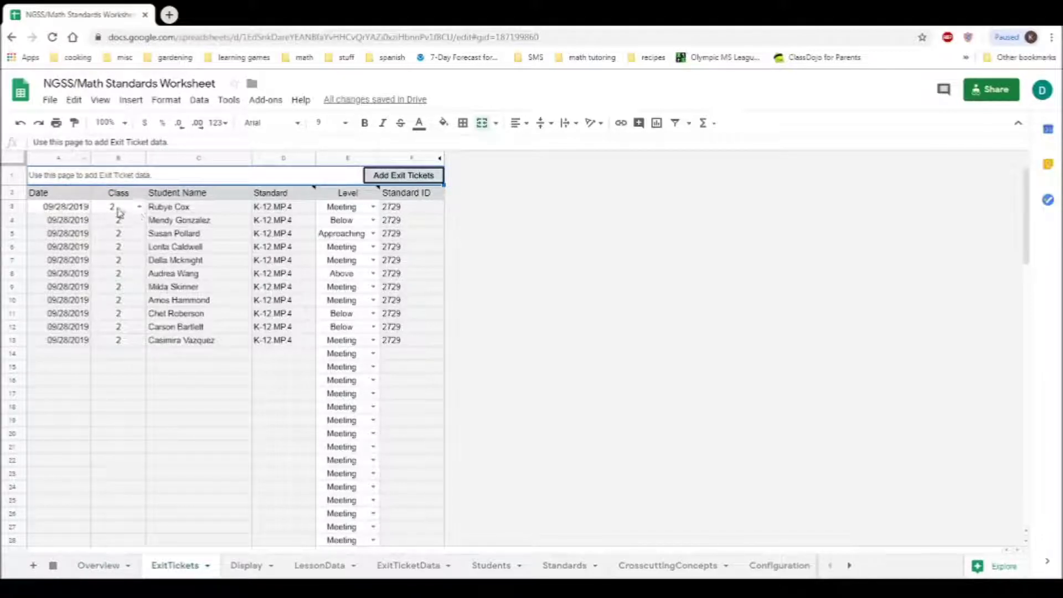
Step: Choose class 2 for the exit tickets and inspect the date calendar and the first student name's formula
left_click(140, 206)
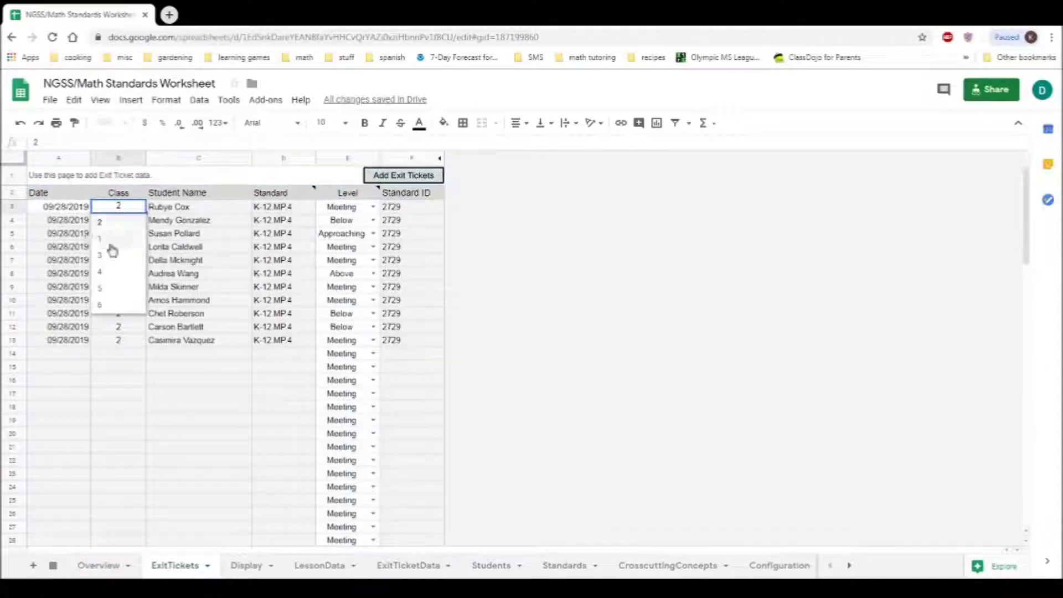
left_click(117, 227)
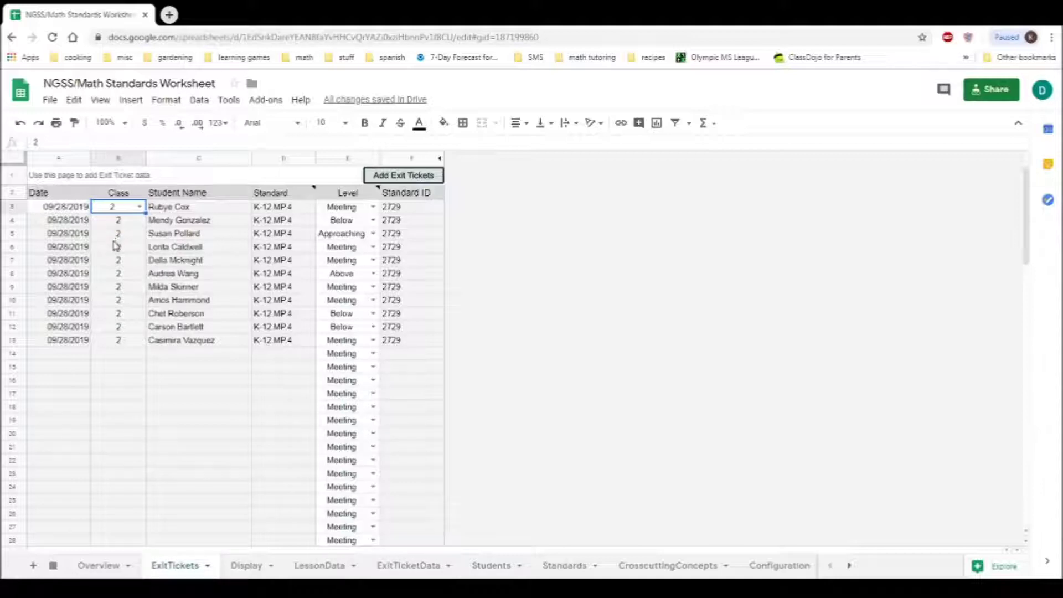
double_click(57, 209)
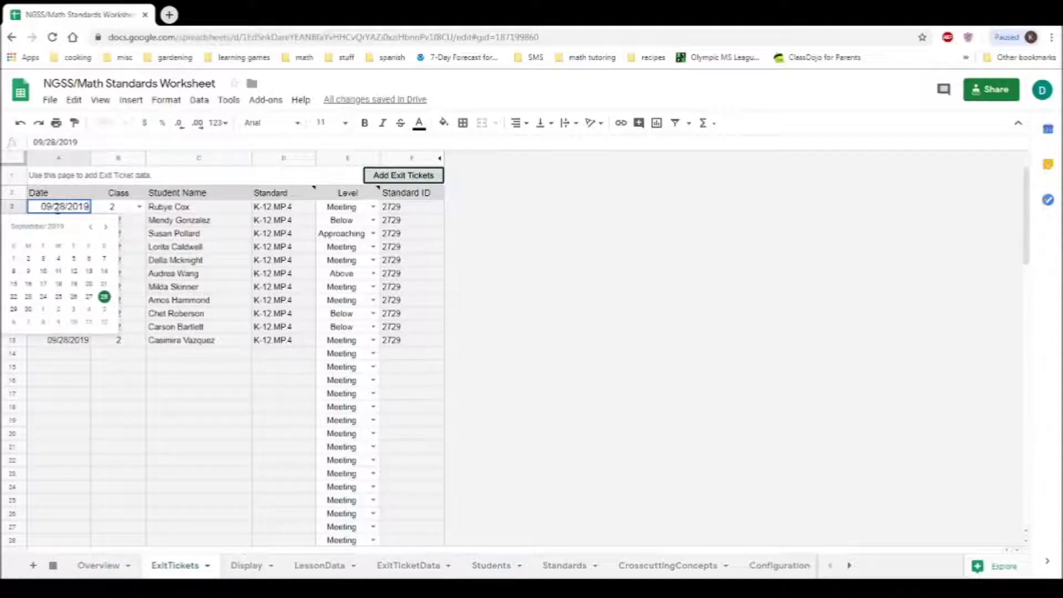
left_click(169, 209)
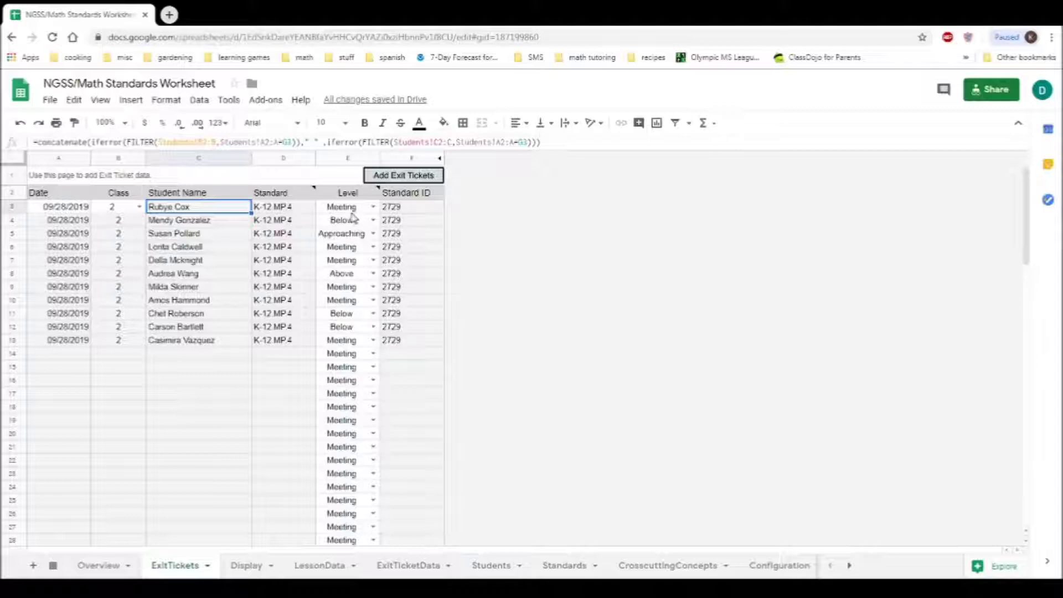
Step: Fill the first student's Meeting level down to all listed students through row 13
left_click(371, 233)
left_click(357, 207)
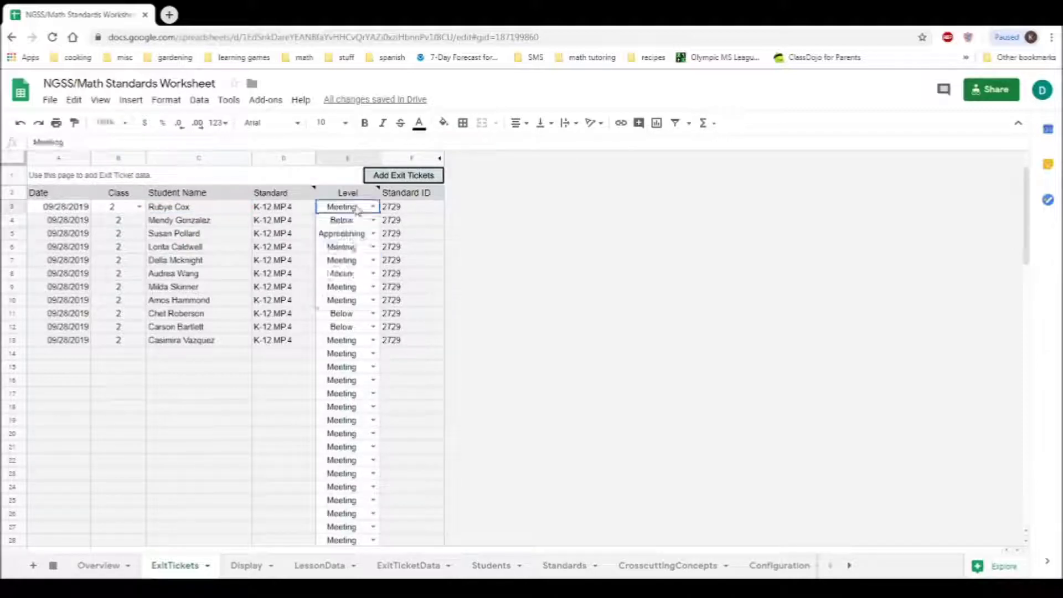
left_click_drag(379, 215, 372, 346)
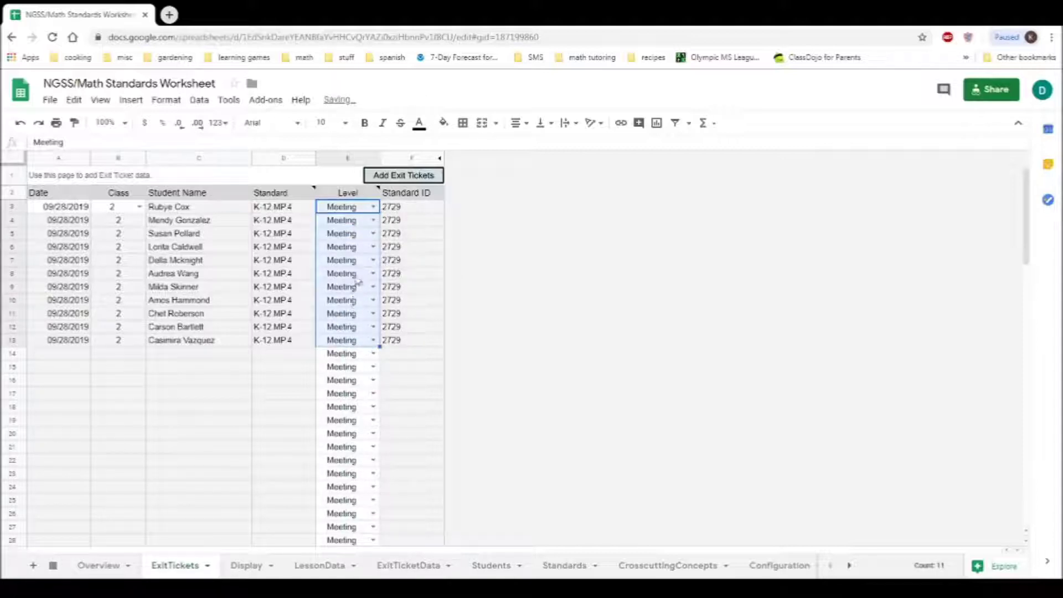
Step: Set the exit ticket level to Above in row 6, Below in row 10 and Approaching in row 12
left_click(373, 248)
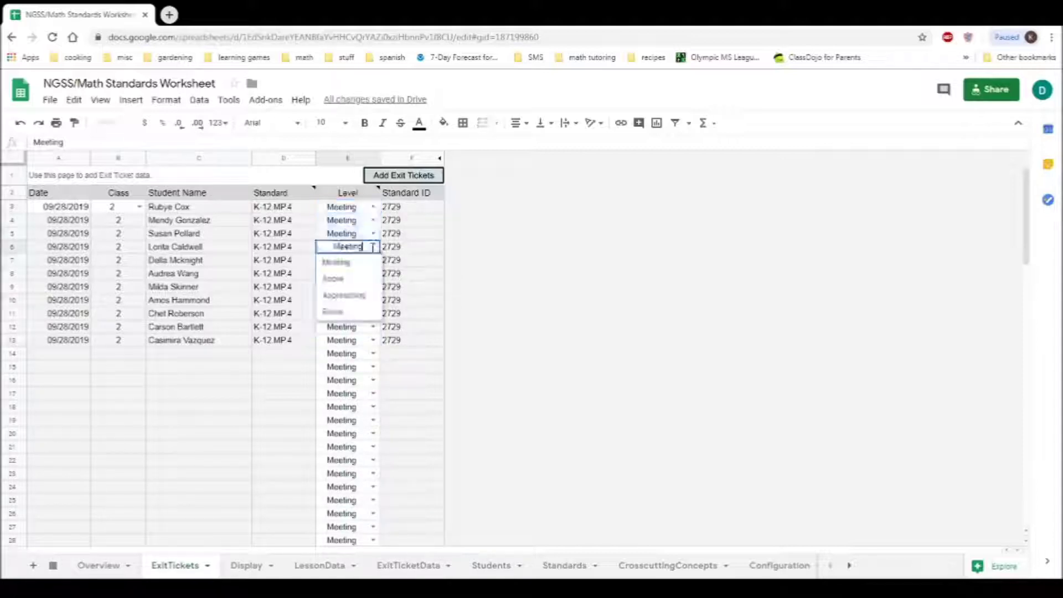
left_click(335, 279)
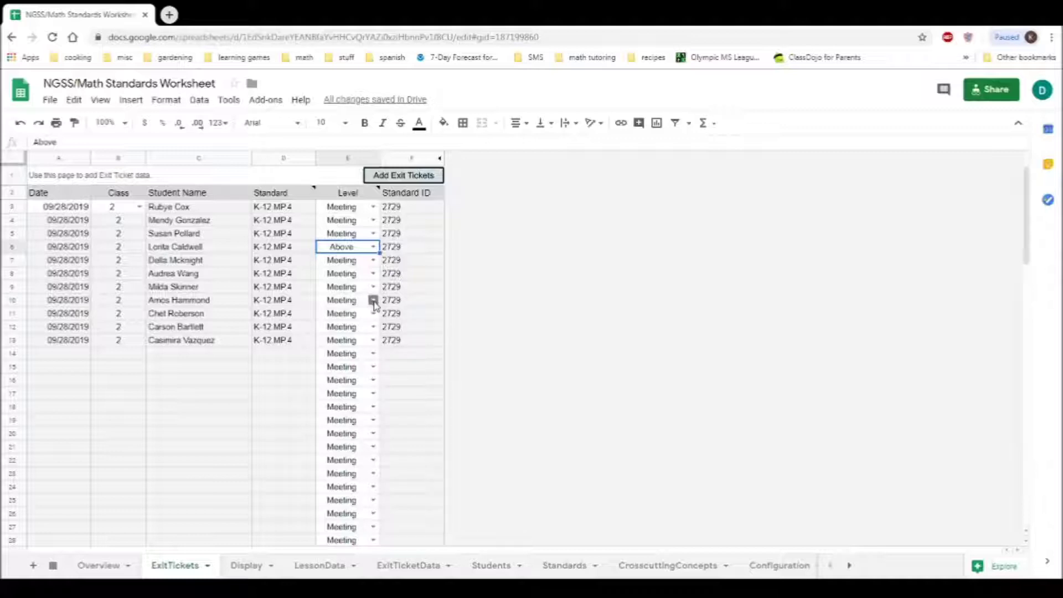
left_click(374, 301)
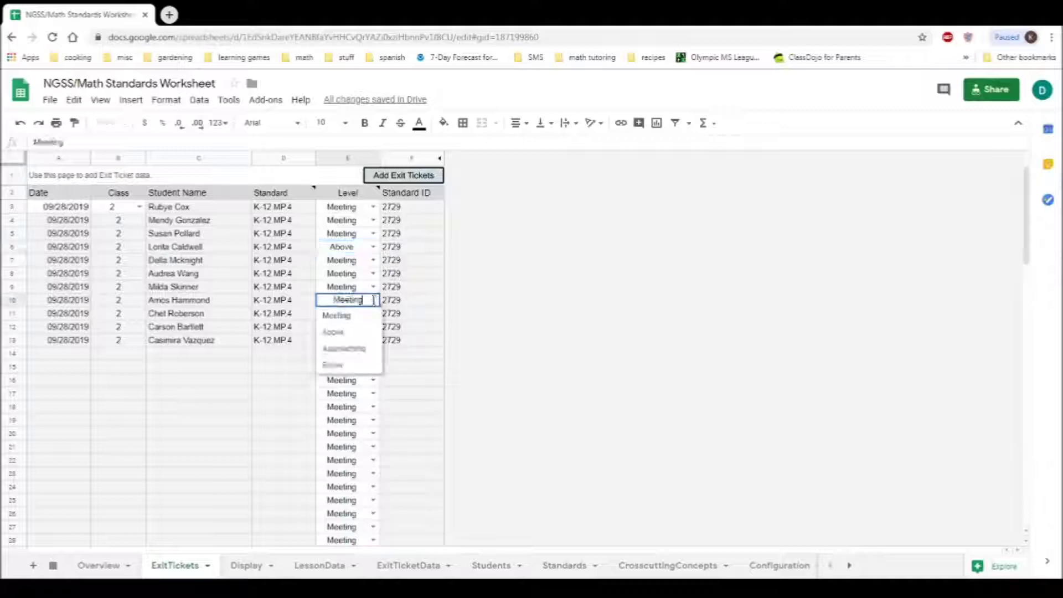
left_click(334, 366)
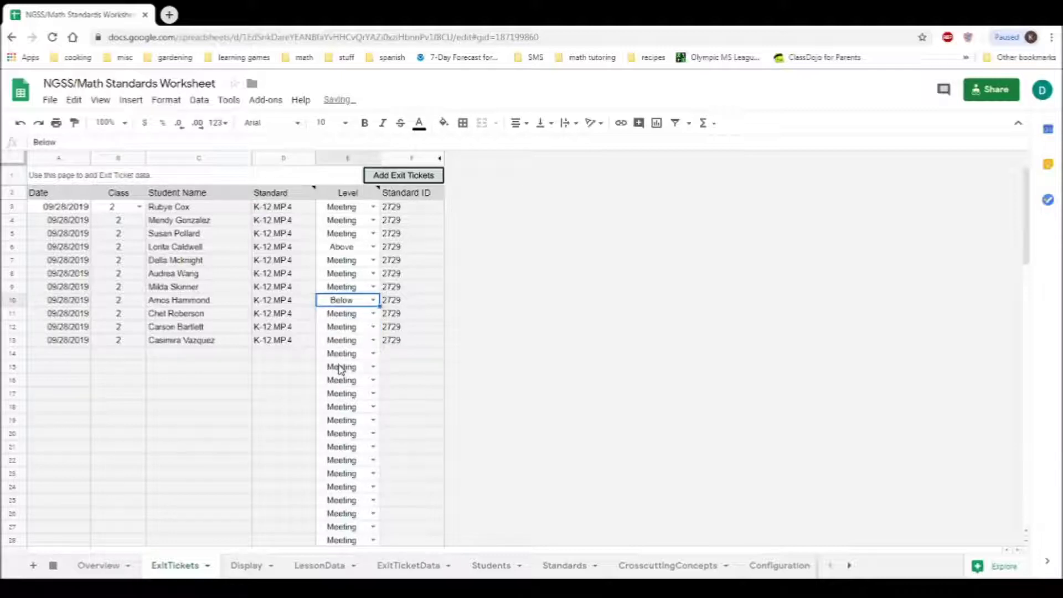
left_click(344, 328)
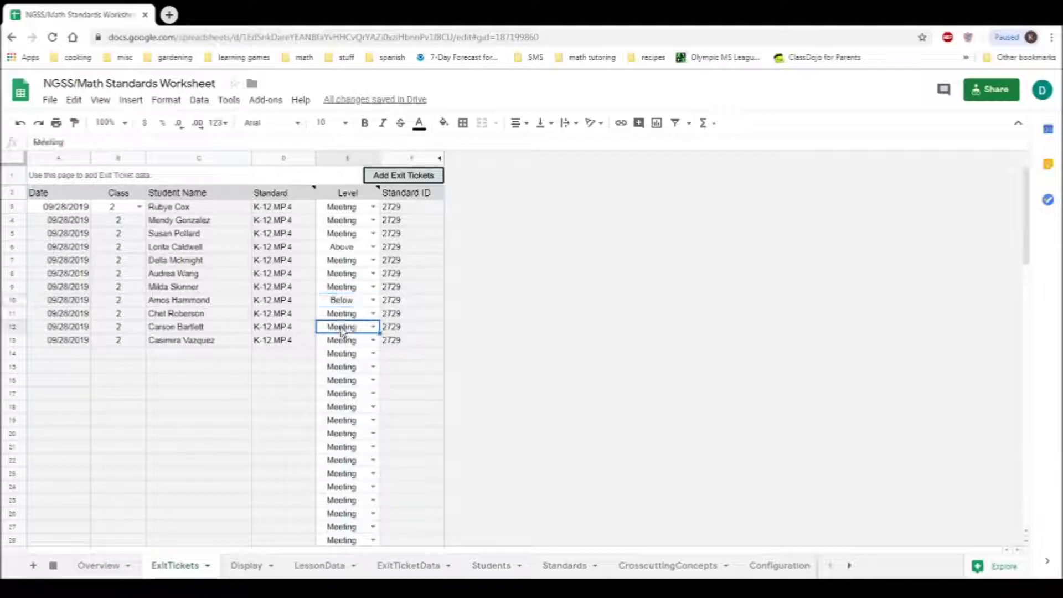
left_click(374, 327)
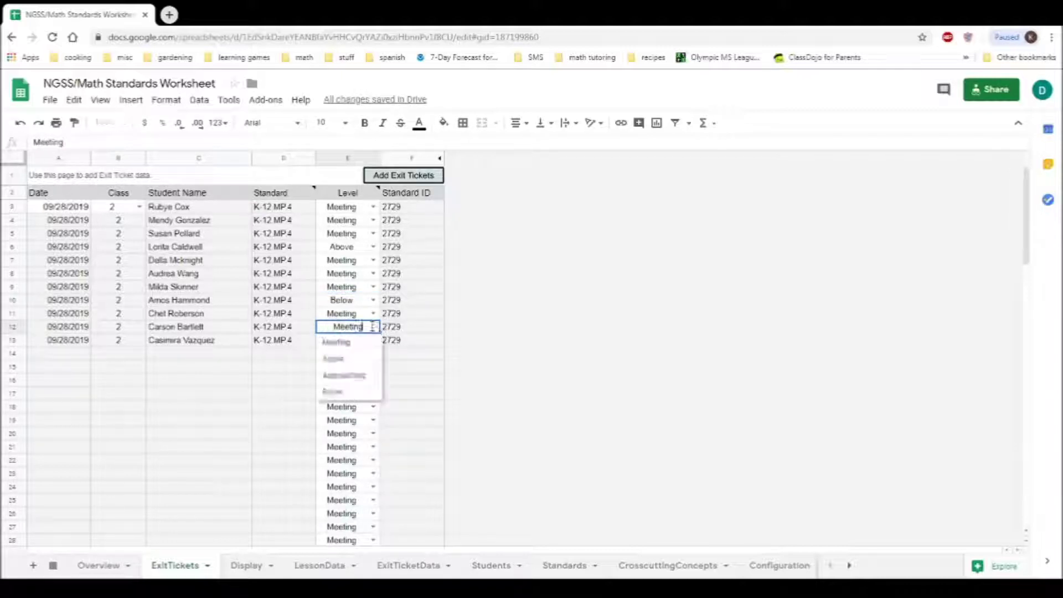
left_click(346, 375)
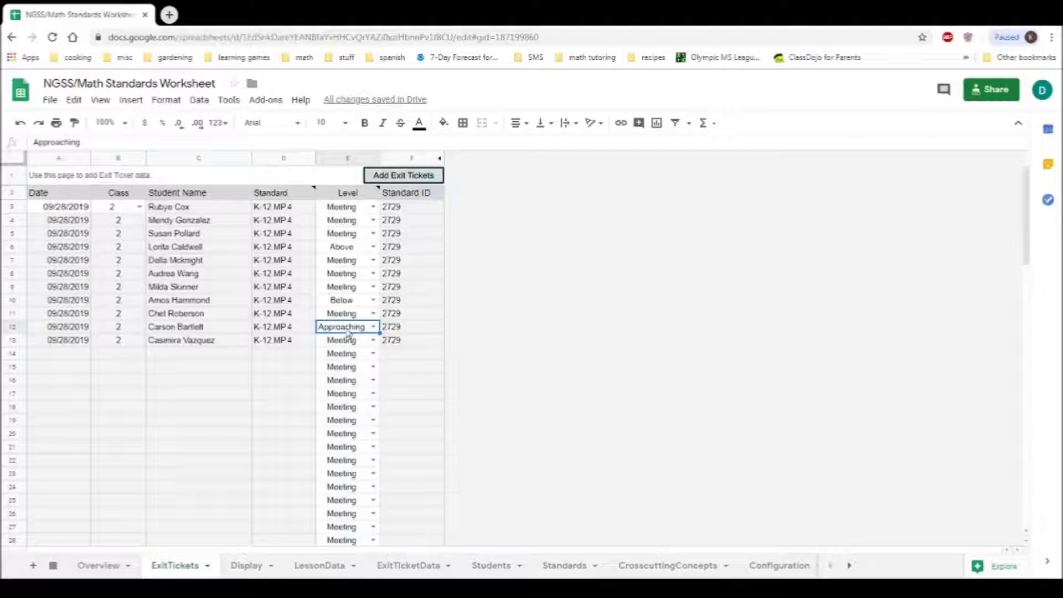
Step: Add the exit tickets and check their entries on the ExitTicketData sheet, returning to Overview
left_click(397, 177)
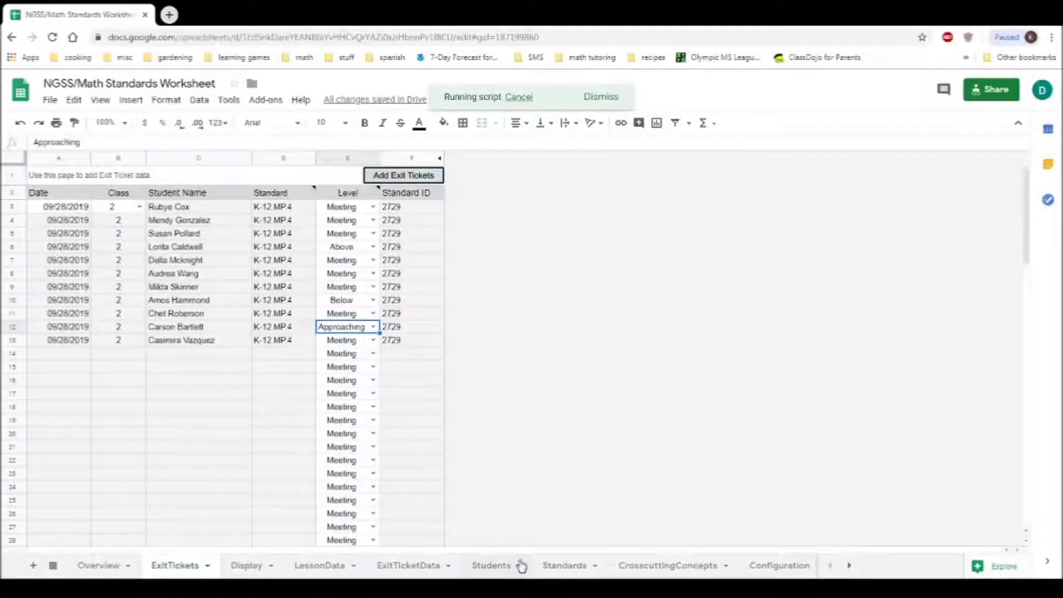
left_click(410, 566)
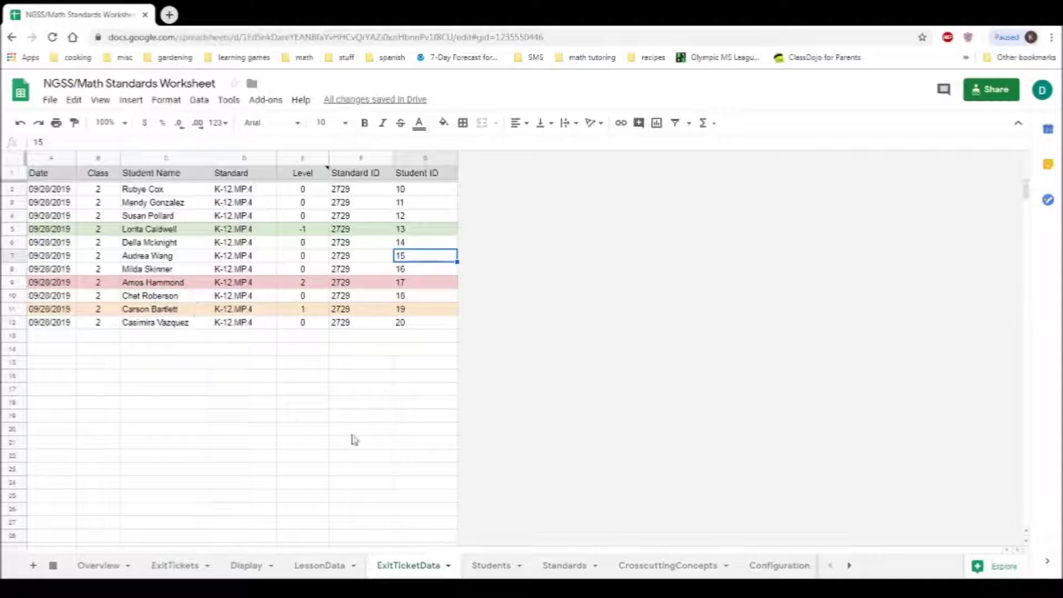
left_click(96, 566)
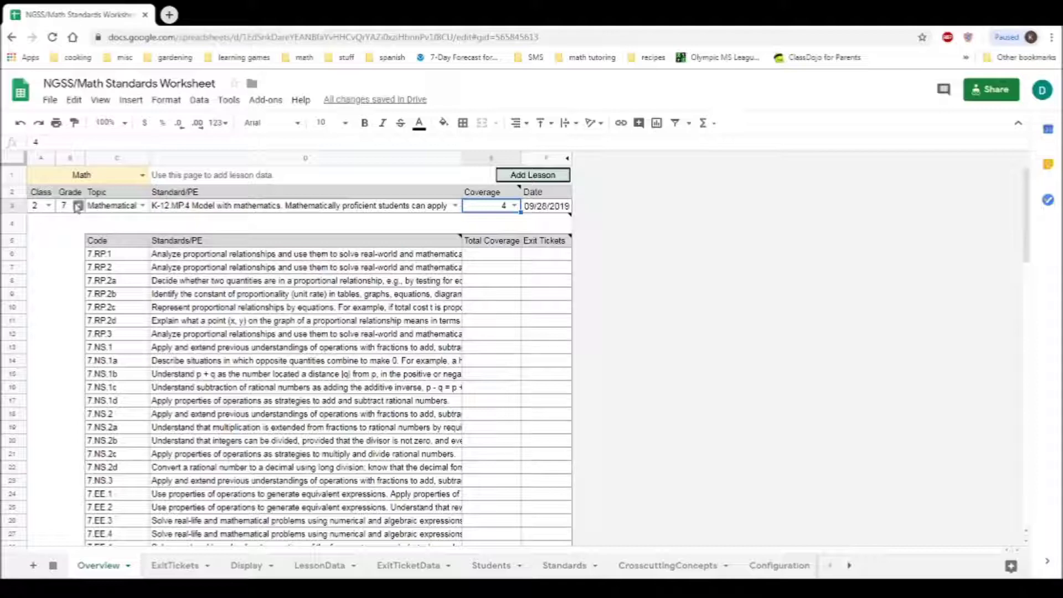
Step: Review the Total Coverage and Exit Tickets values for K-12.MP.4 in the Overview sheet's math standards list
scroll(529, 357, "down", 10)
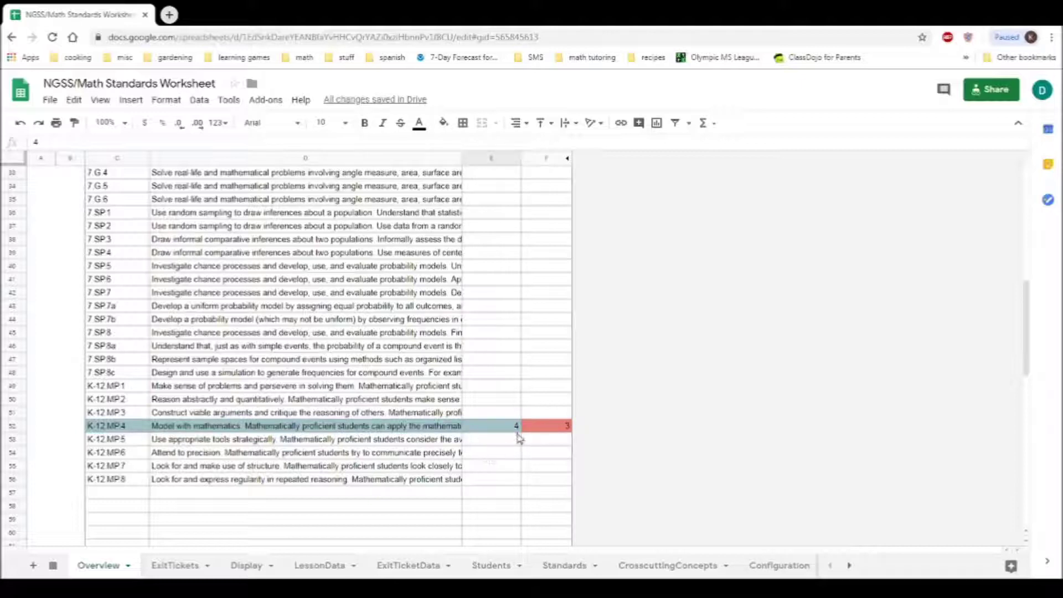
scroll(508, 413, "up", 3)
scroll(508, 413, "up", 5)
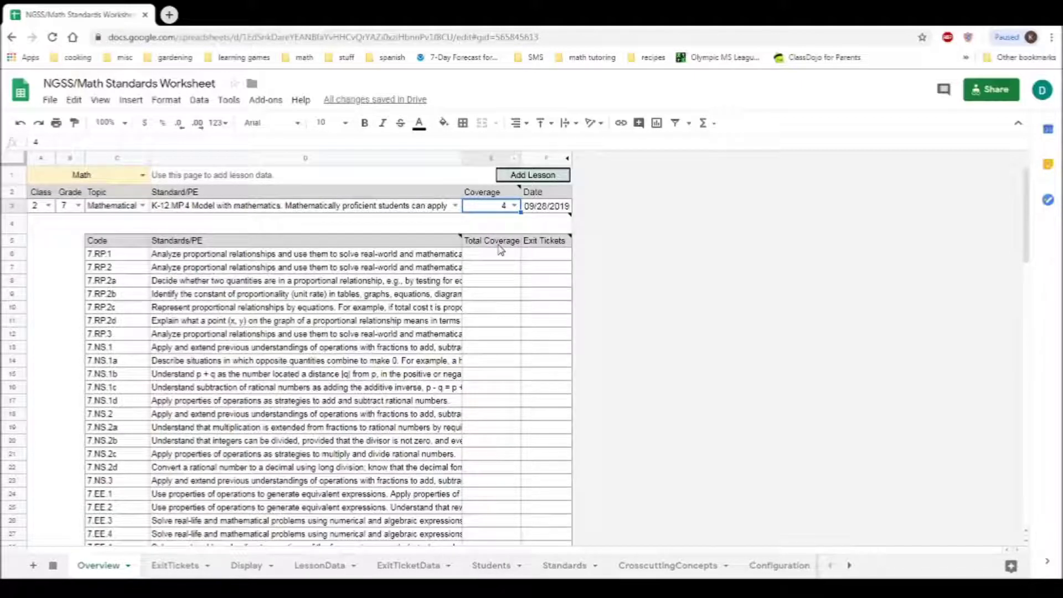
scroll(499, 254, "down", 10)
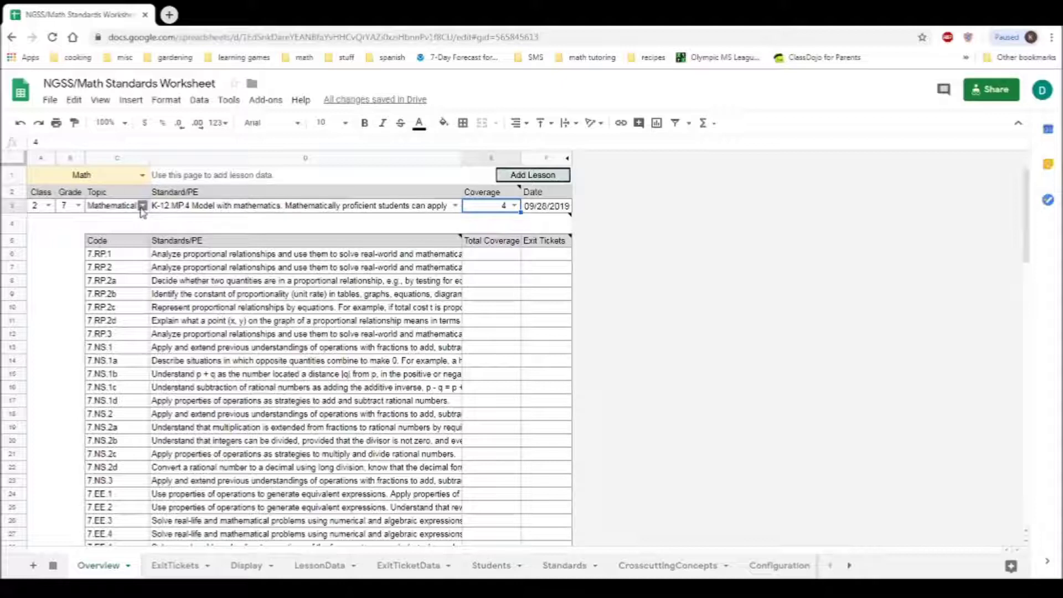
Step: Switch the Overview sheet's subject from Math to Science
left_click(142, 175)
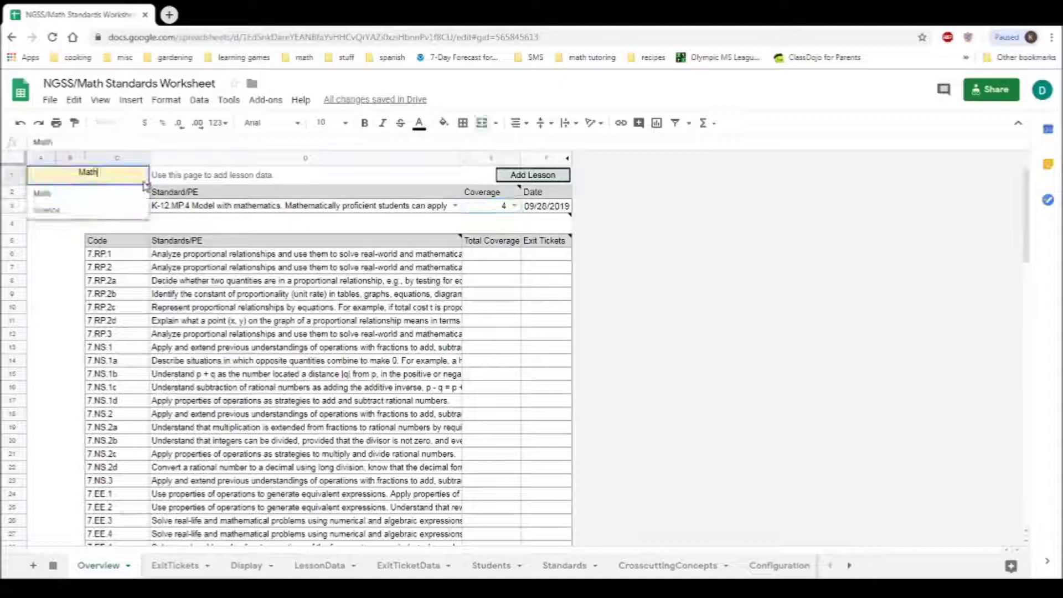
left_click(70, 197)
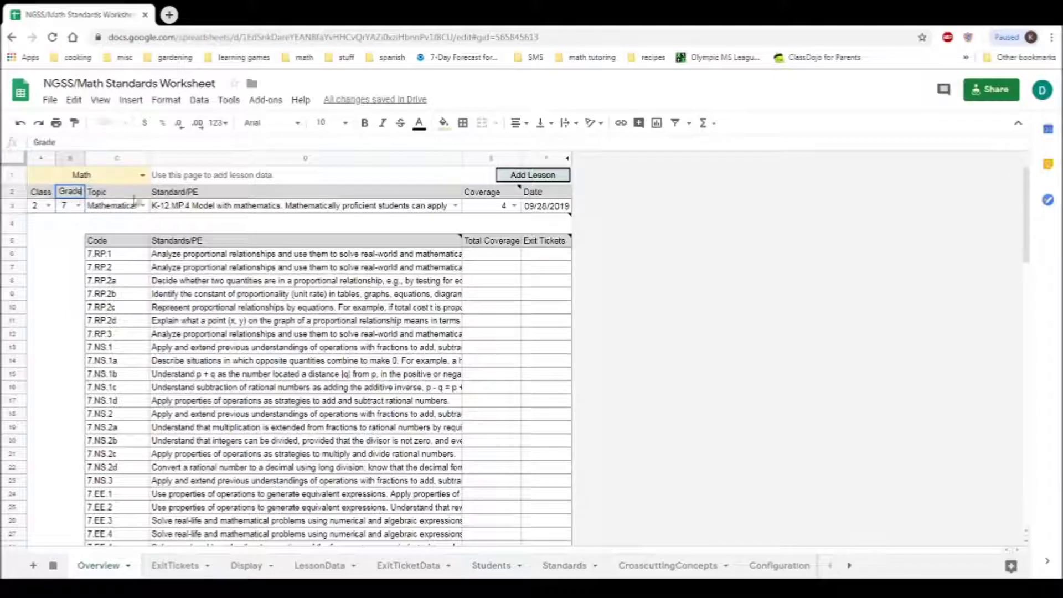
left_click(142, 175)
left_click(55, 211)
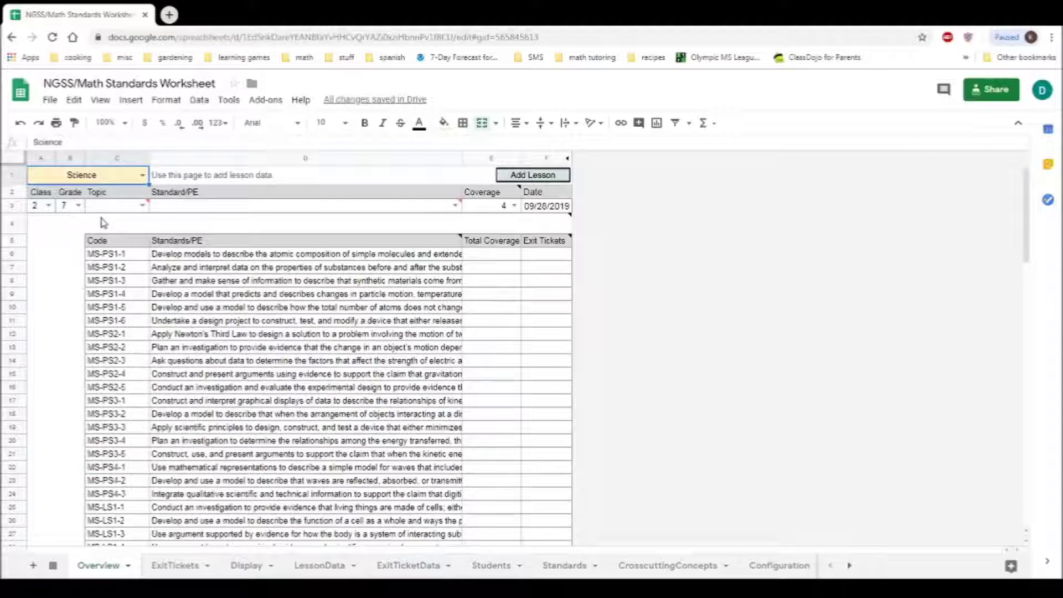
Step: Choose the topic Ecosystems: Interactions, Energy, and Dynamics and the standard MS-LS2-3 for the science lesson
left_click(142, 206)
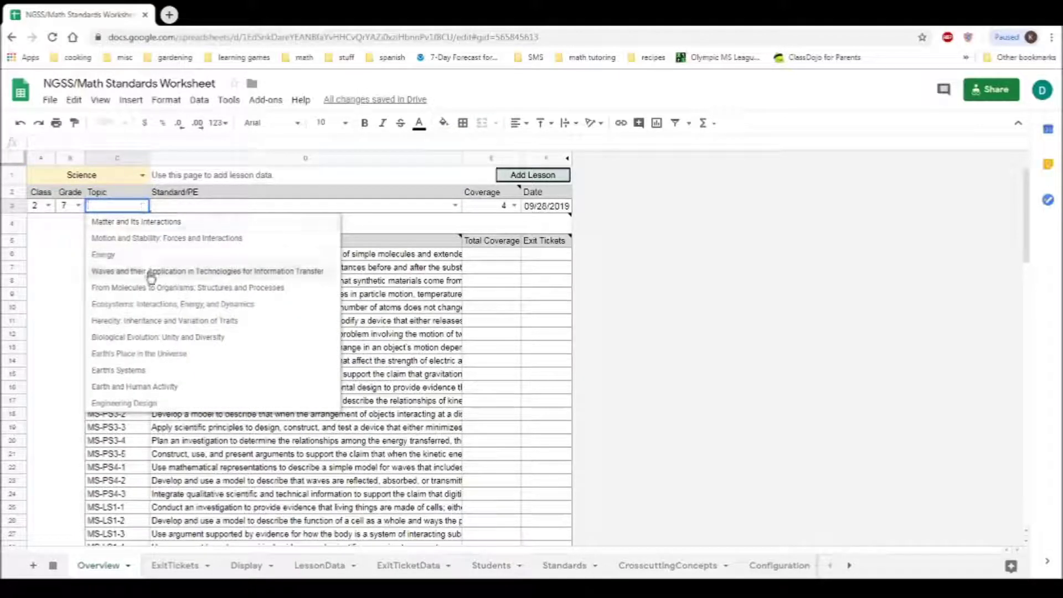
left_click(150, 305)
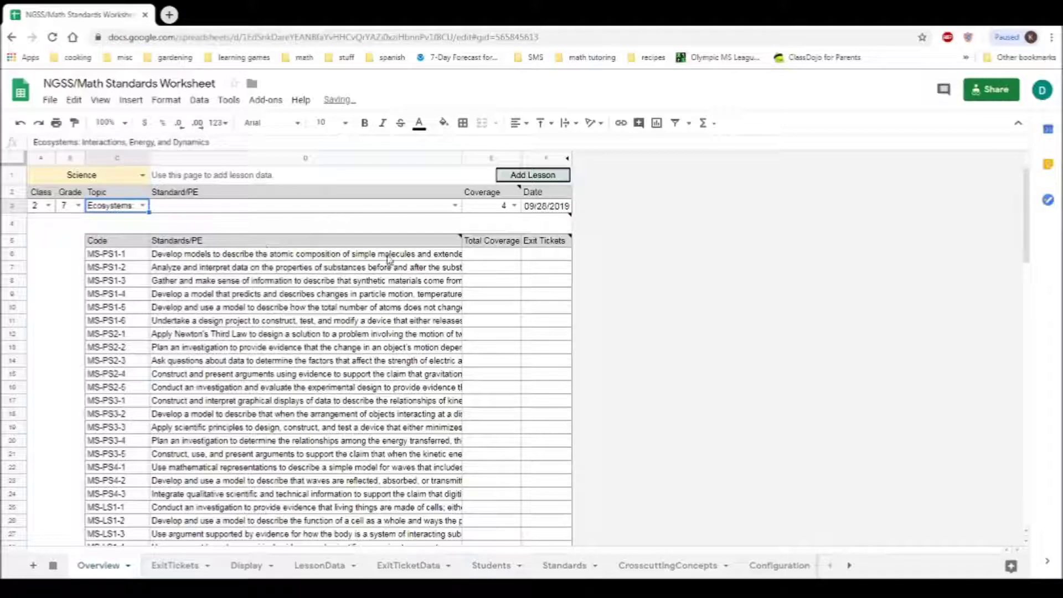
left_click(454, 206)
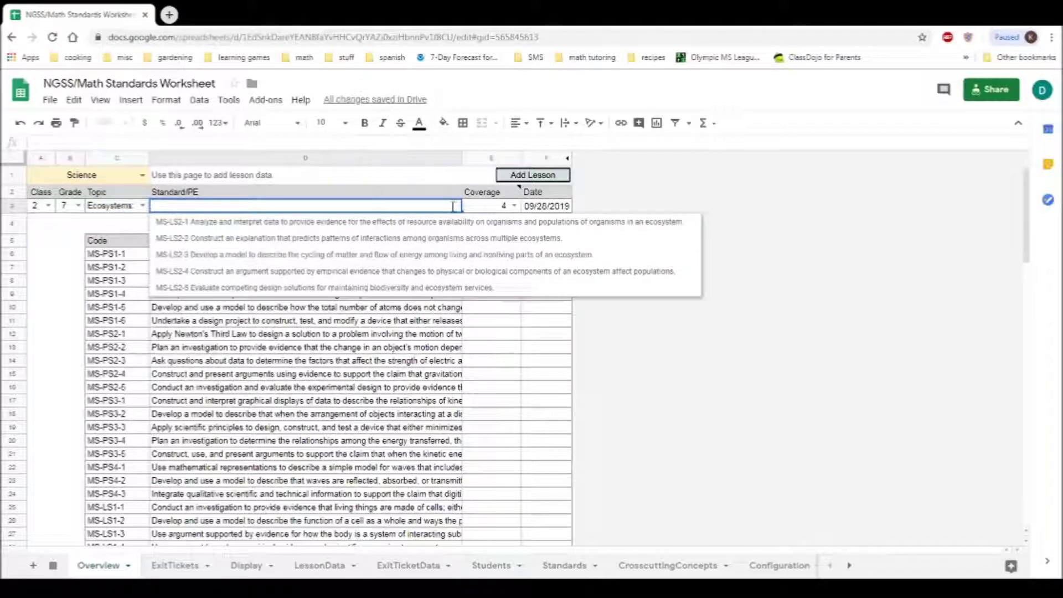
left_click(374, 256)
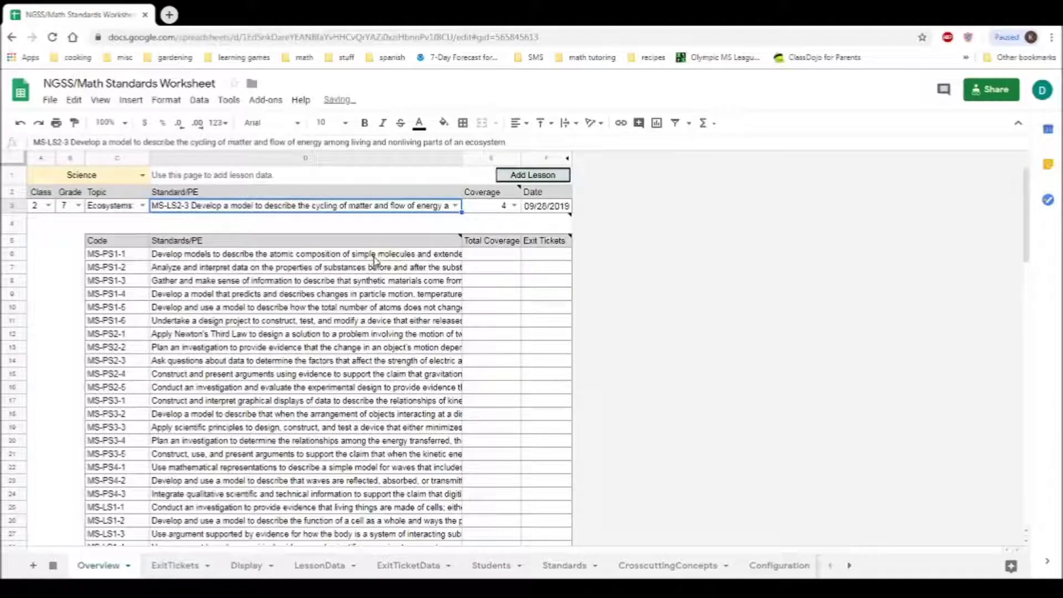
Step: Examine the Total Coverage and Exit Tickets cells of MS-LS2-3 in the science standards list
left_click_drag(1027, 233, 1028, 316)
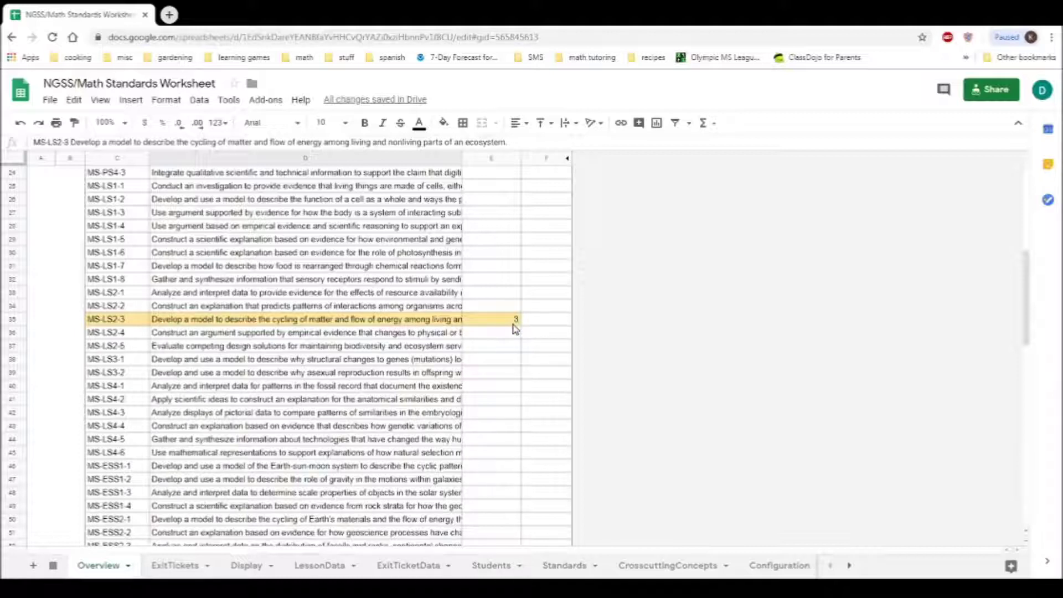
left_click(260, 304)
left_click(794, 317)
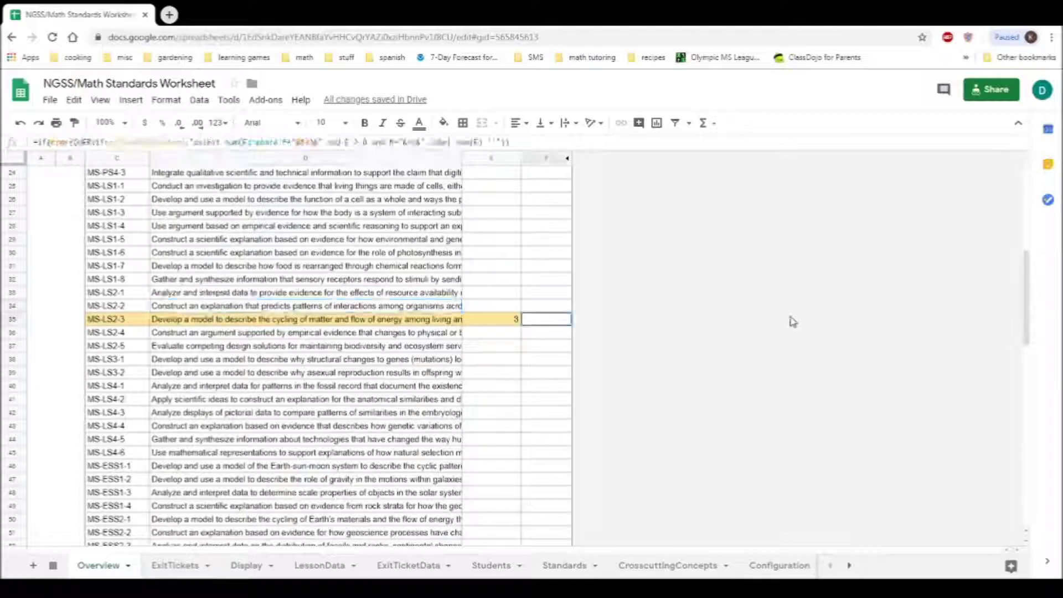
key("Down")
left_click_drag(1023, 338, 1025, 252)
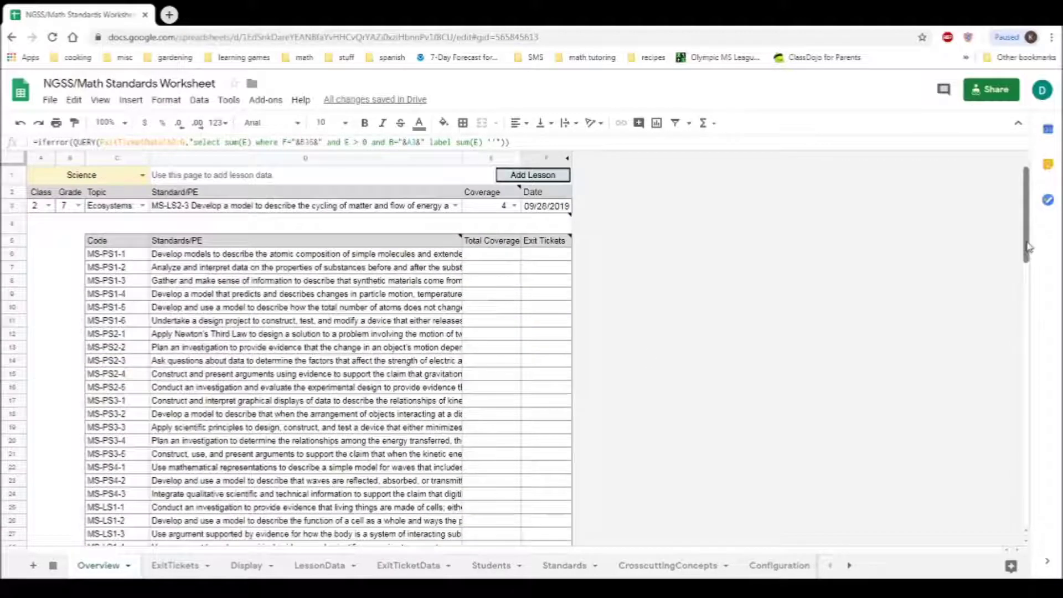
Step: On the ExitTickets sheet, fill the first student's Meeting level down through row 13 for standard MS-LS2-3
left_click(175, 565)
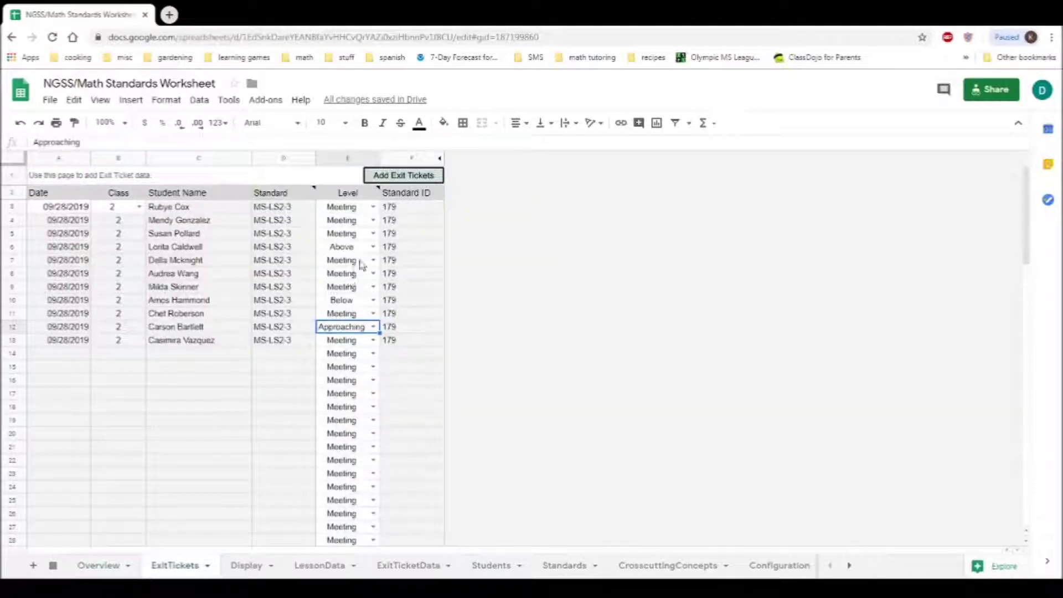
left_click(374, 209)
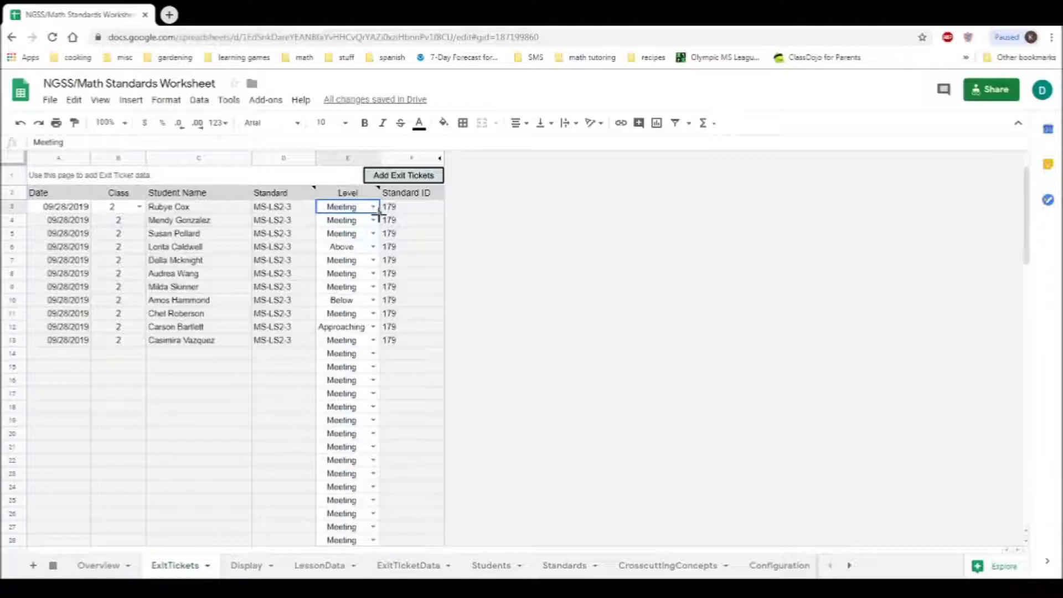
left_click_drag(378, 213, 378, 345)
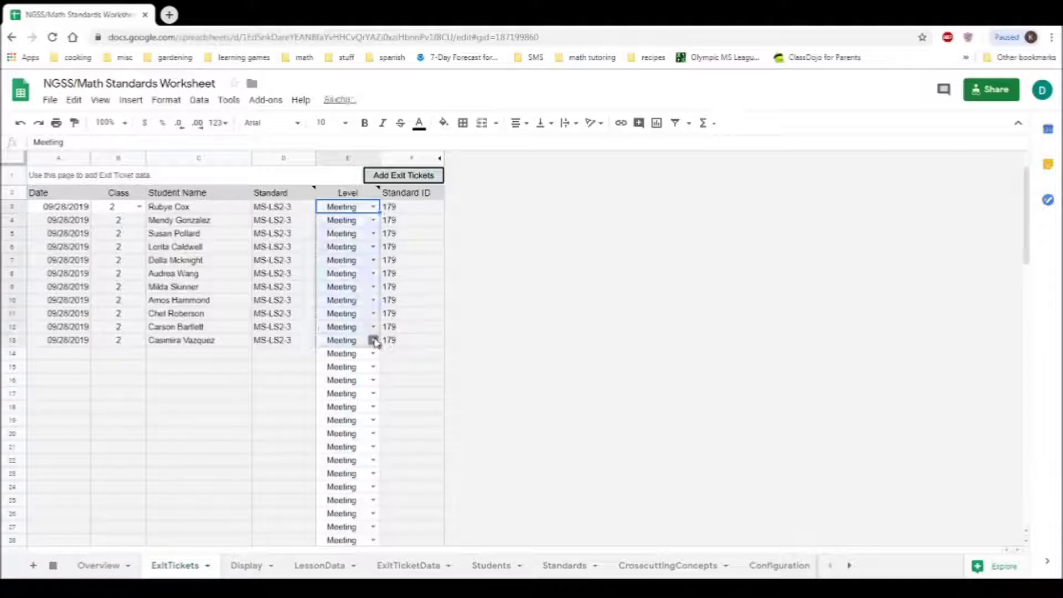
Step: Set the exit ticket level to Above in row 5, Below in rows 4 and 12, and Approaching in row 8
left_click(341, 234)
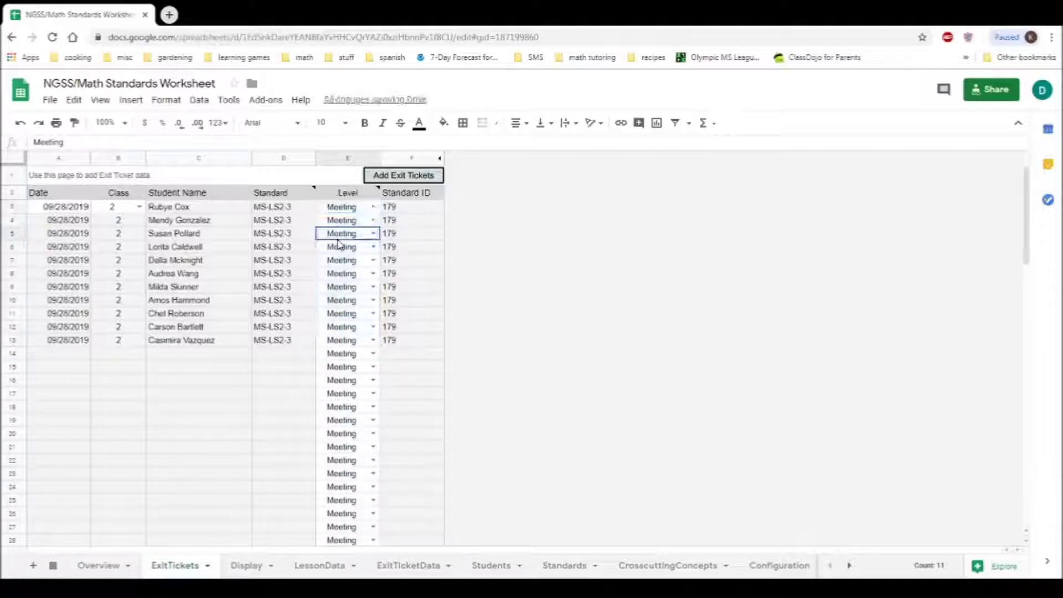
left_click(374, 235)
left_click(342, 270)
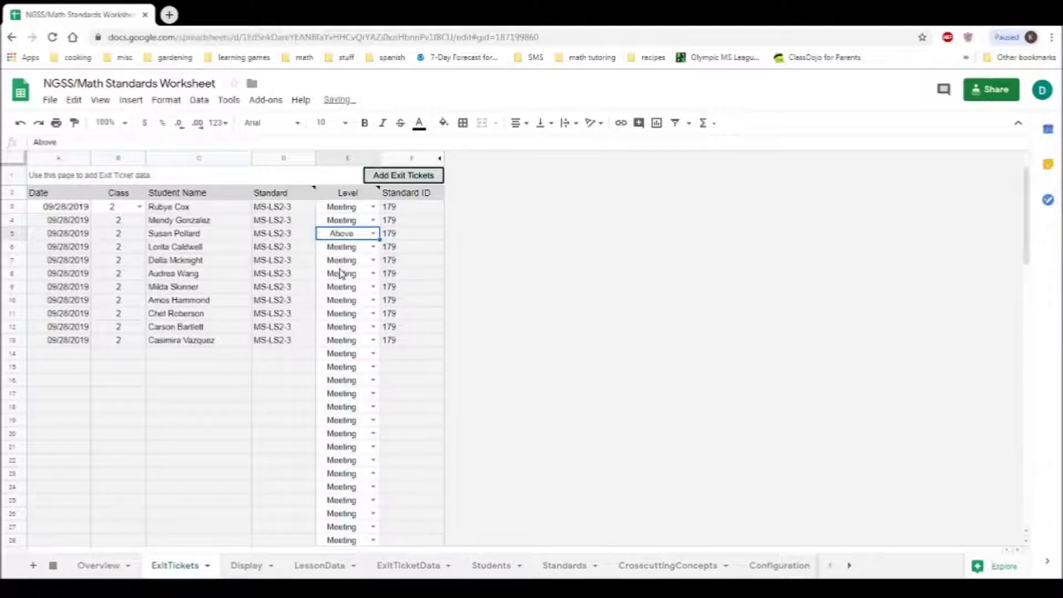
left_click(366, 221)
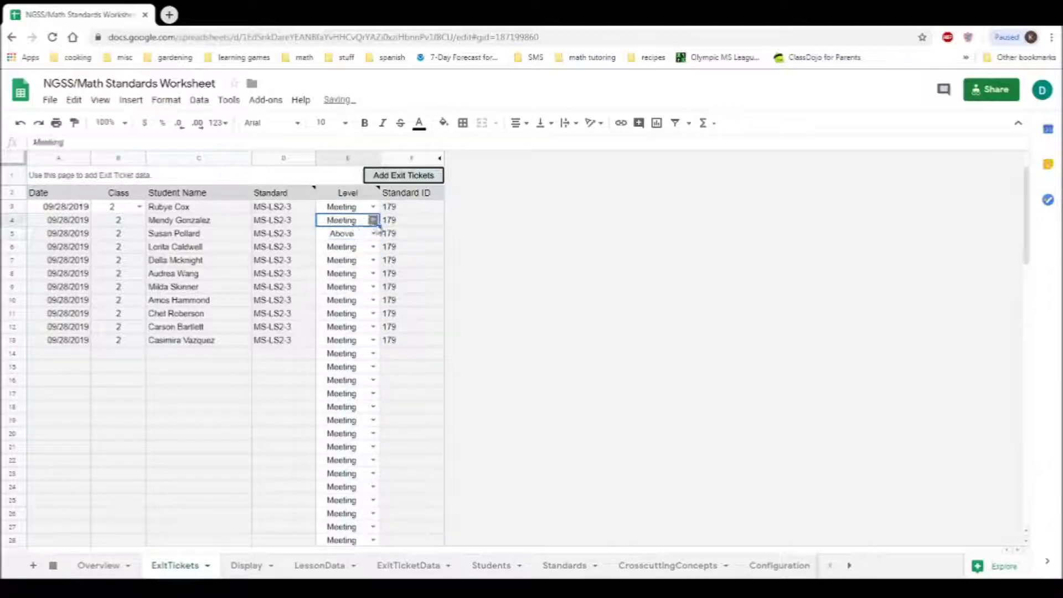
left_click(374, 220)
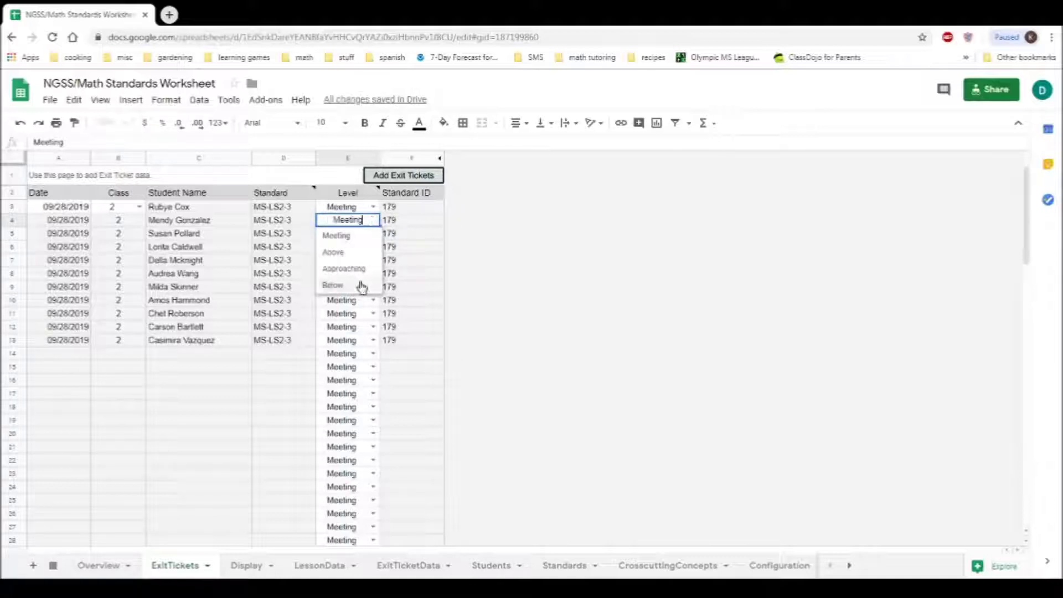
left_click(362, 285)
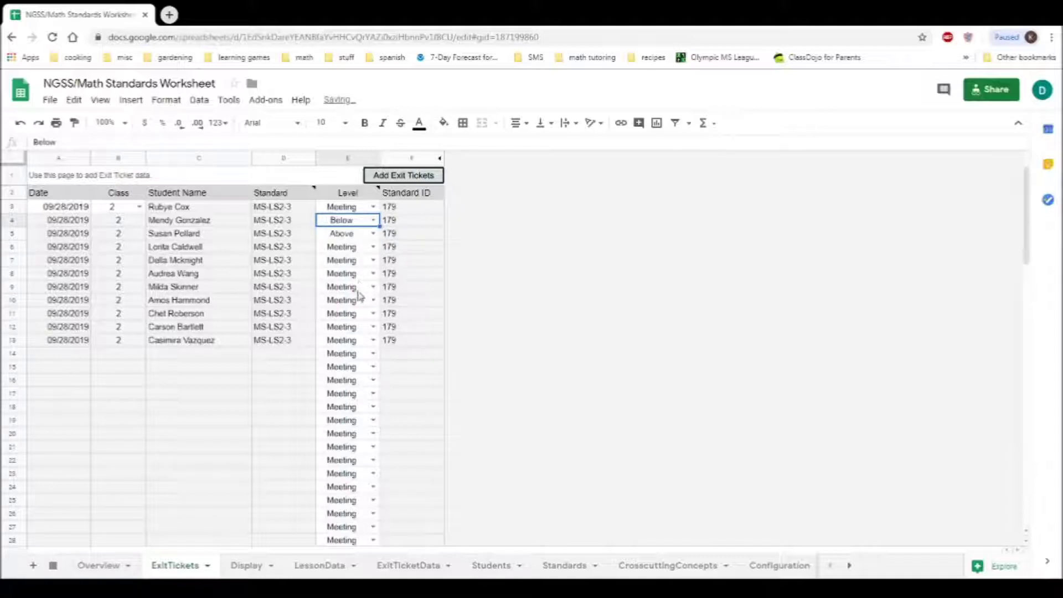
left_click(344, 327)
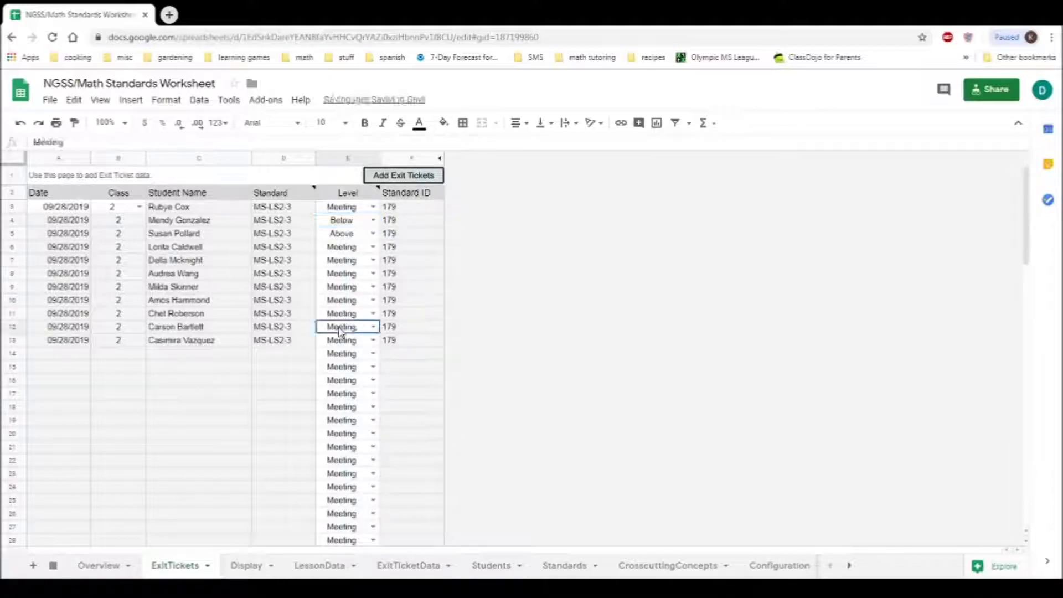
left_click(375, 327)
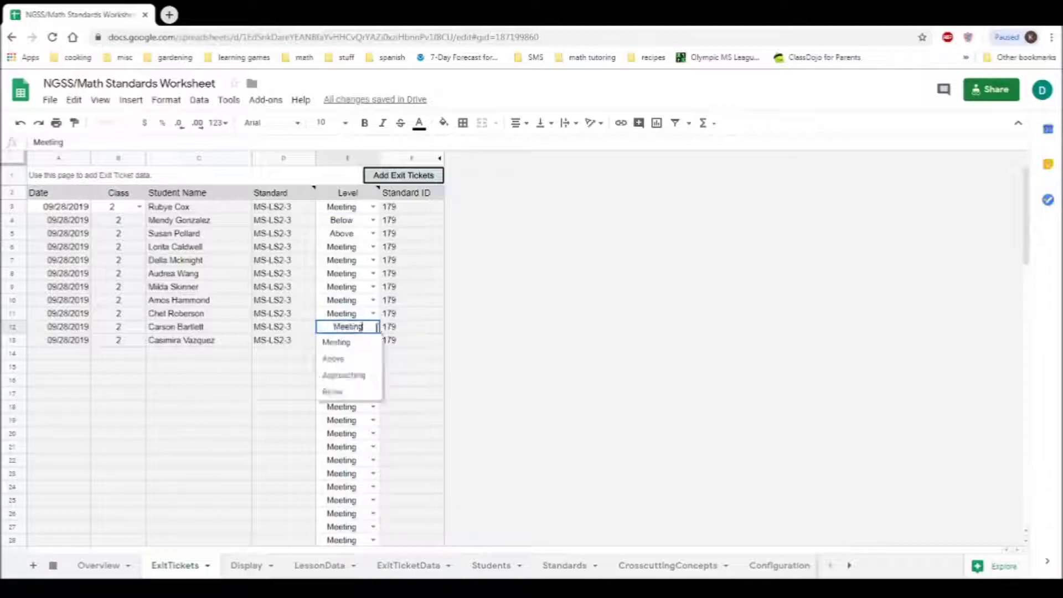
left_click(335, 392)
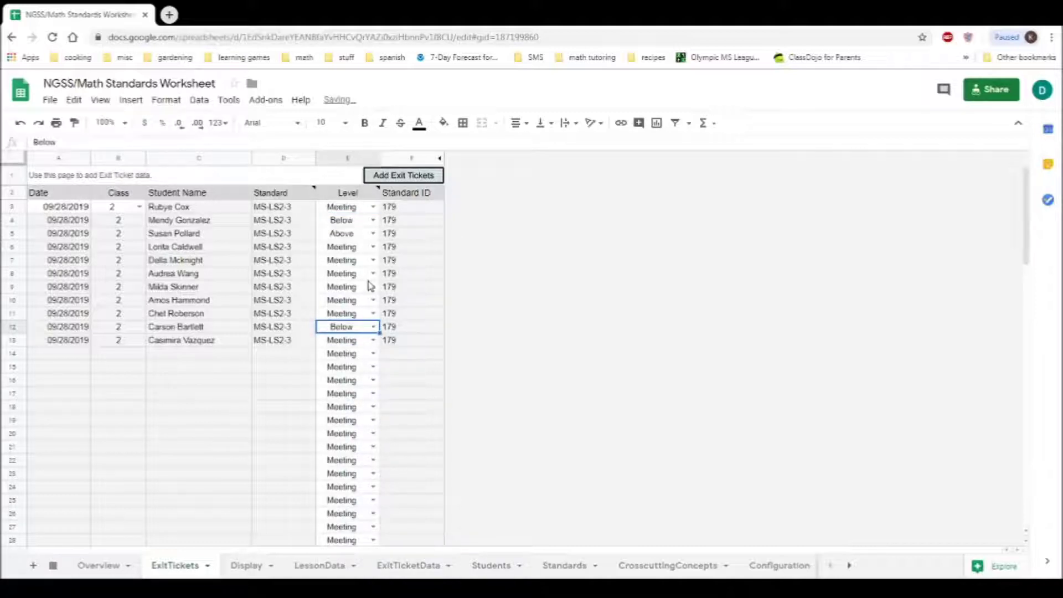
left_click(373, 274)
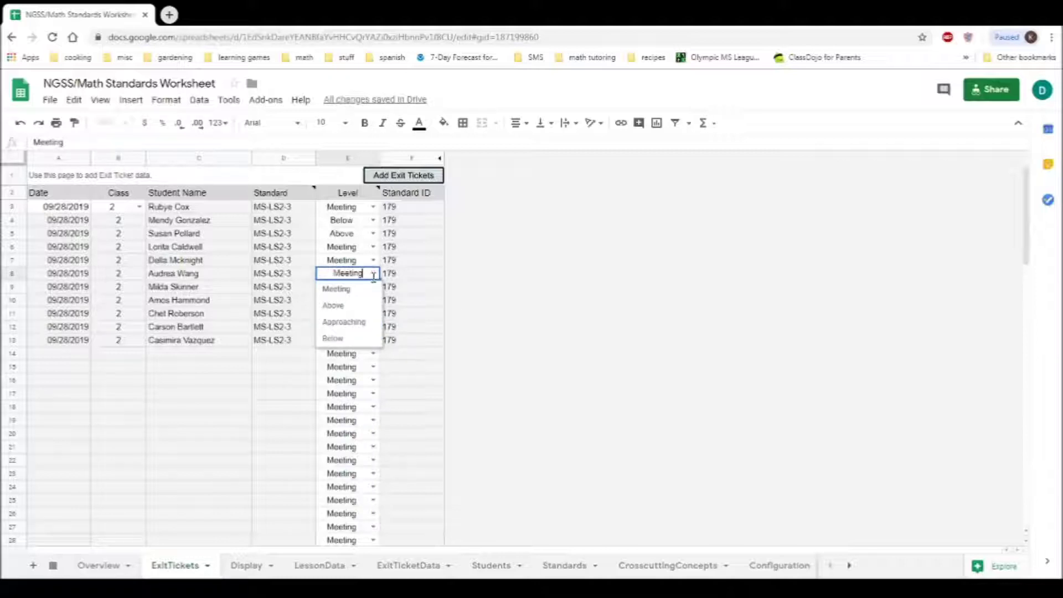
left_click(345, 324)
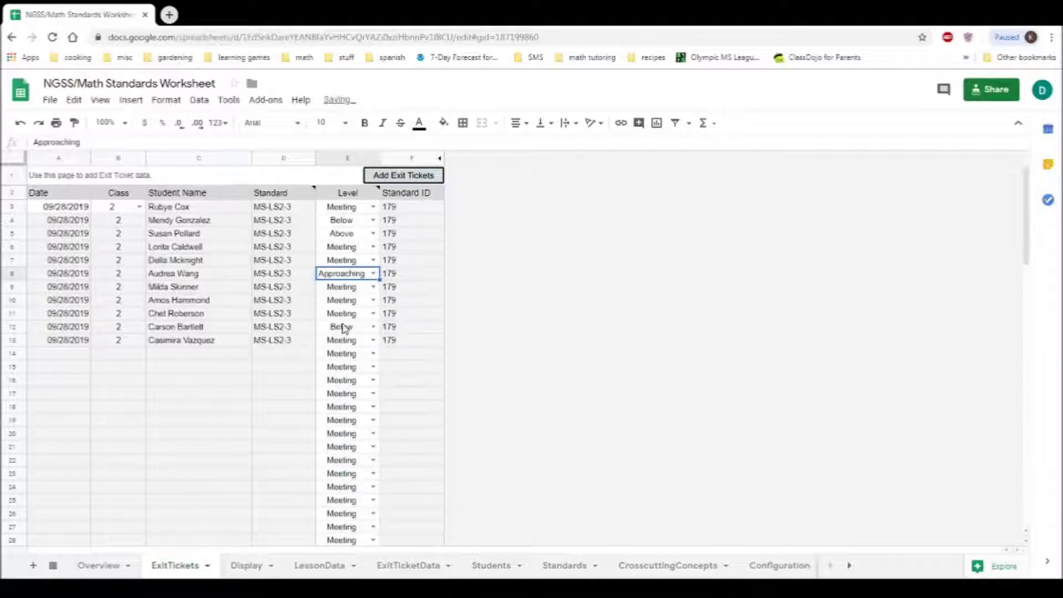
Step: Add the MS-LS2-3 exit tickets and check their entries on the ExitTicketData sheet
left_click(404, 179)
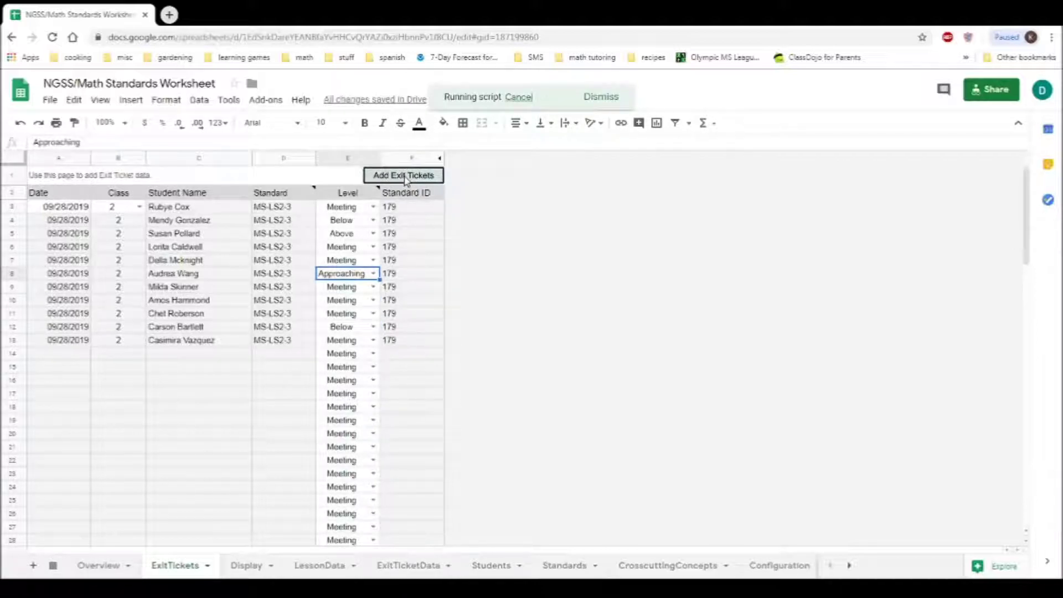
left_click(408, 569)
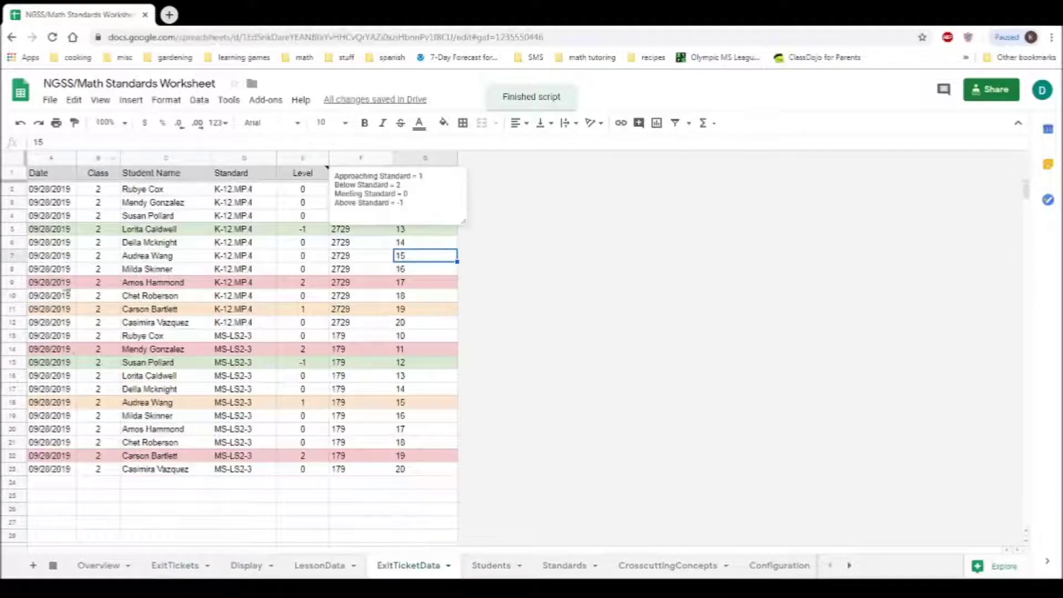
left_click_drag(346, 349, 407, 350)
left_click(454, 269)
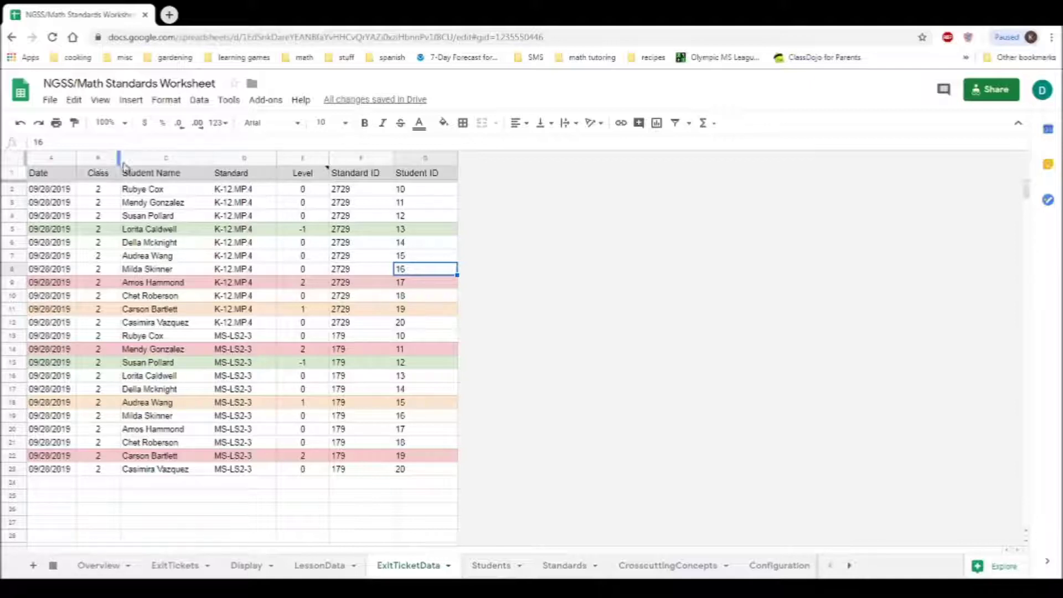
Step: Select the Standard column and view the available sorting options and filter views for the exit ticket data, then return to Overview
left_click(239, 156)
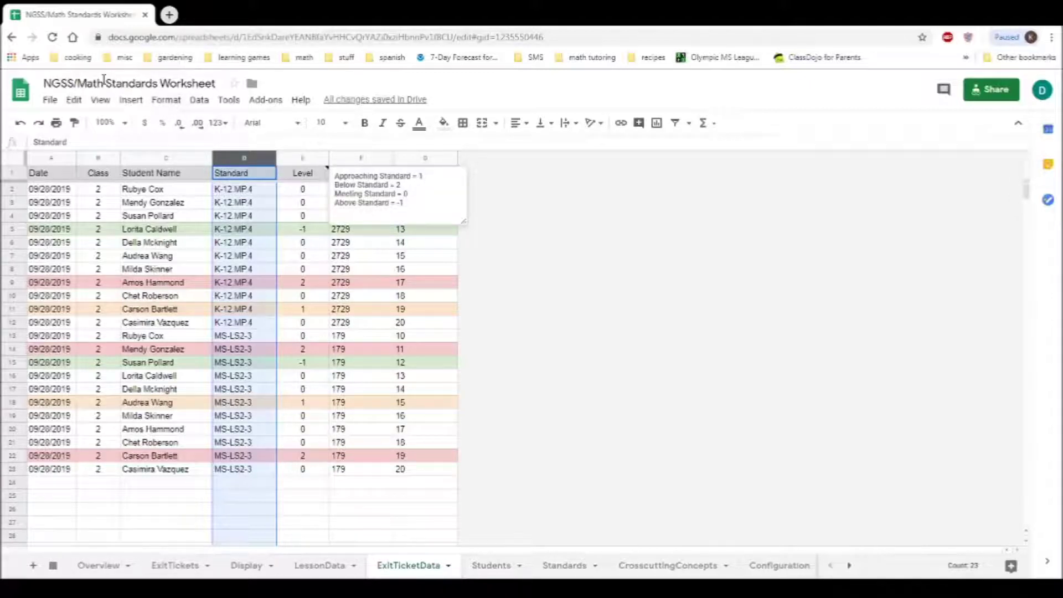
left_click(164, 102)
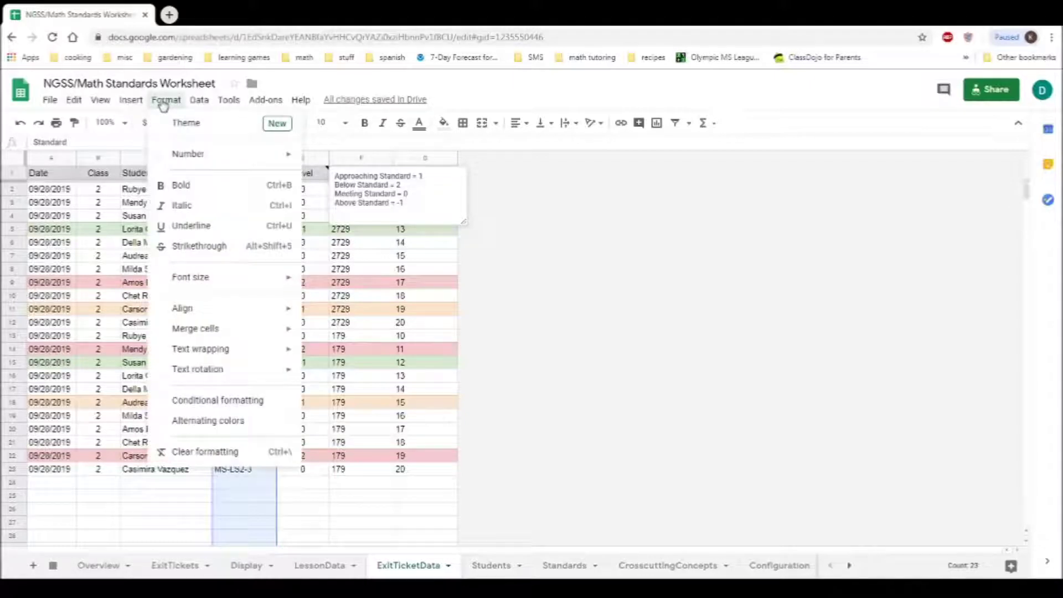
mouse_move(200, 102)
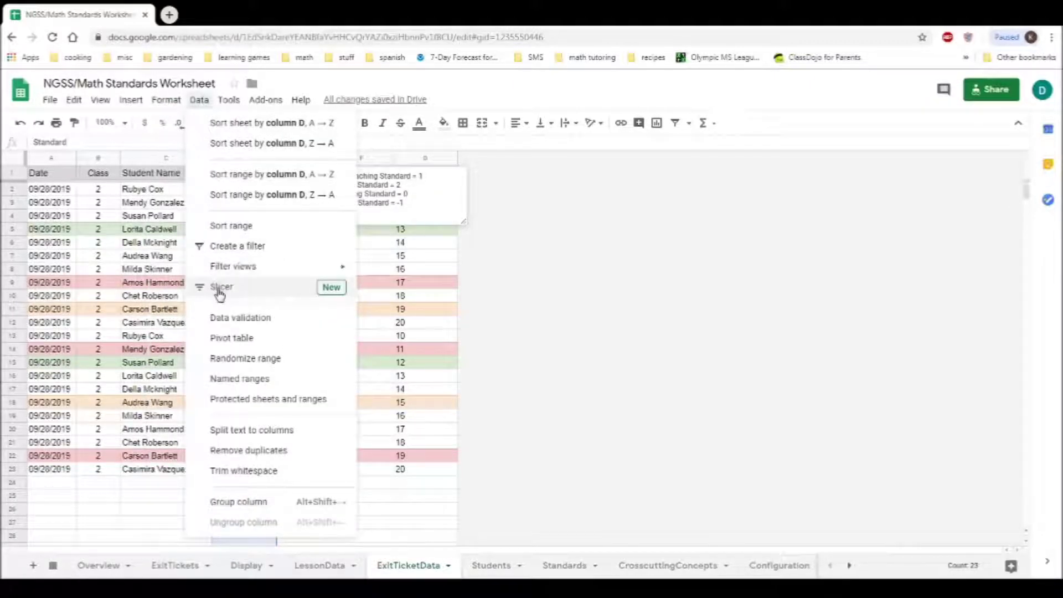
mouse_move(228, 277)
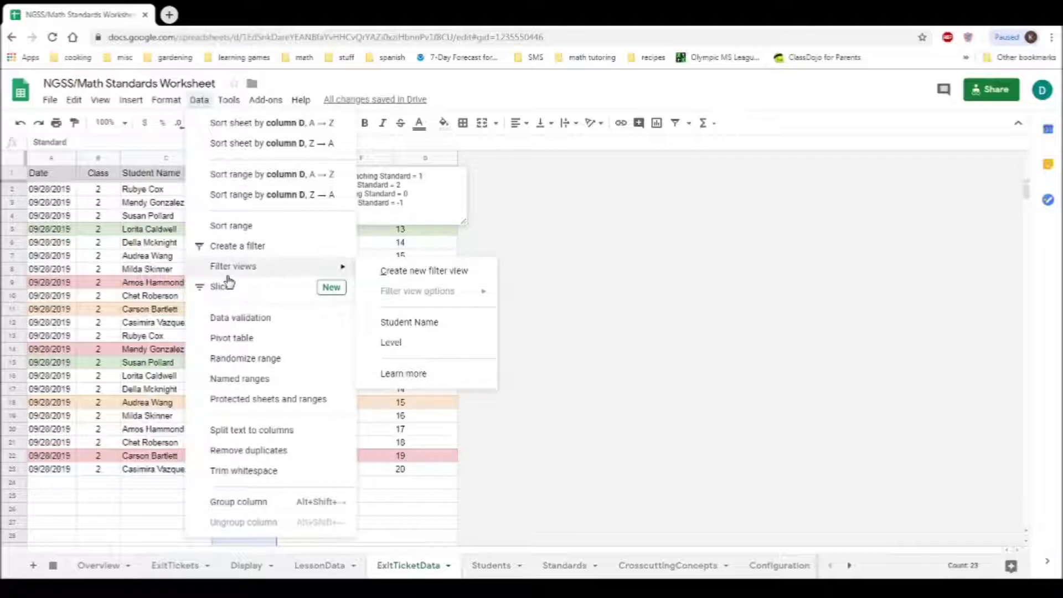
left_click(680, 244)
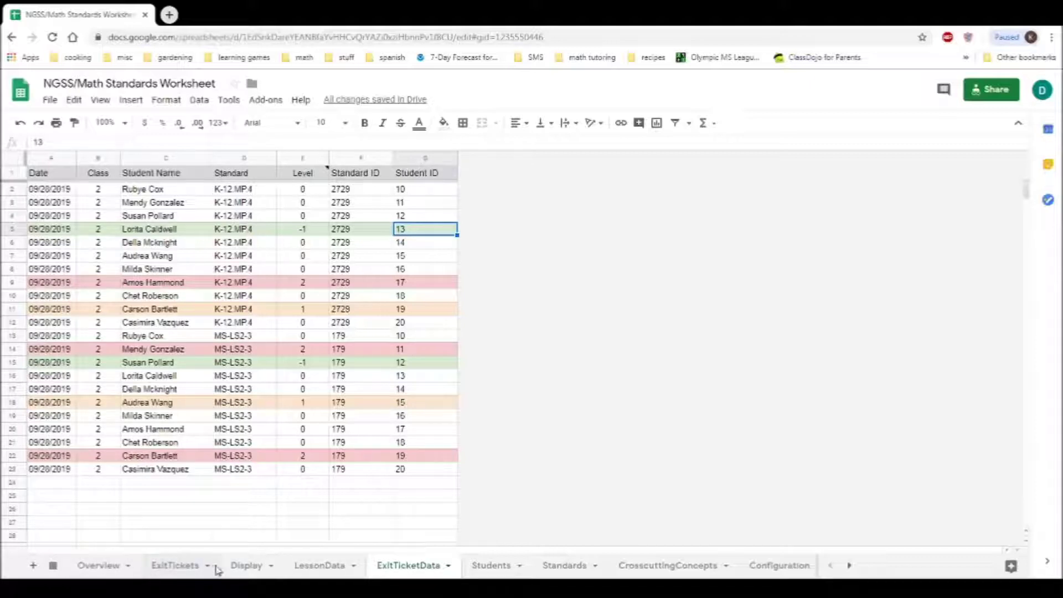
left_click(101, 567)
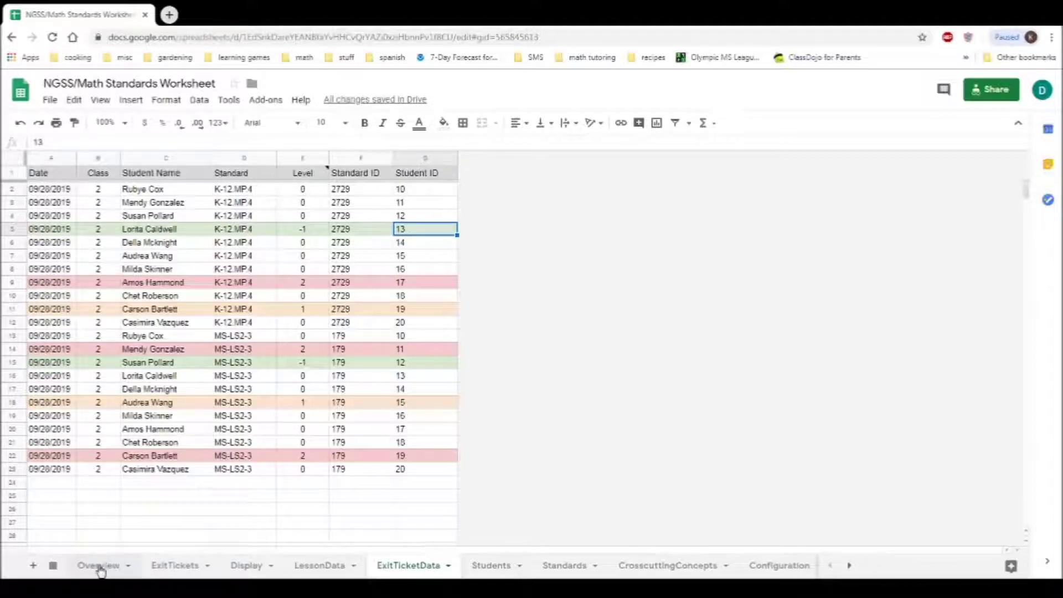
Step: Examine the MS-LS2-3 row's total coverage and exit ticket values in the Overview standards list
scroll(565, 294, "down", 6)
scroll(556, 303, "down", 3)
scroll(551, 310, "up", 3)
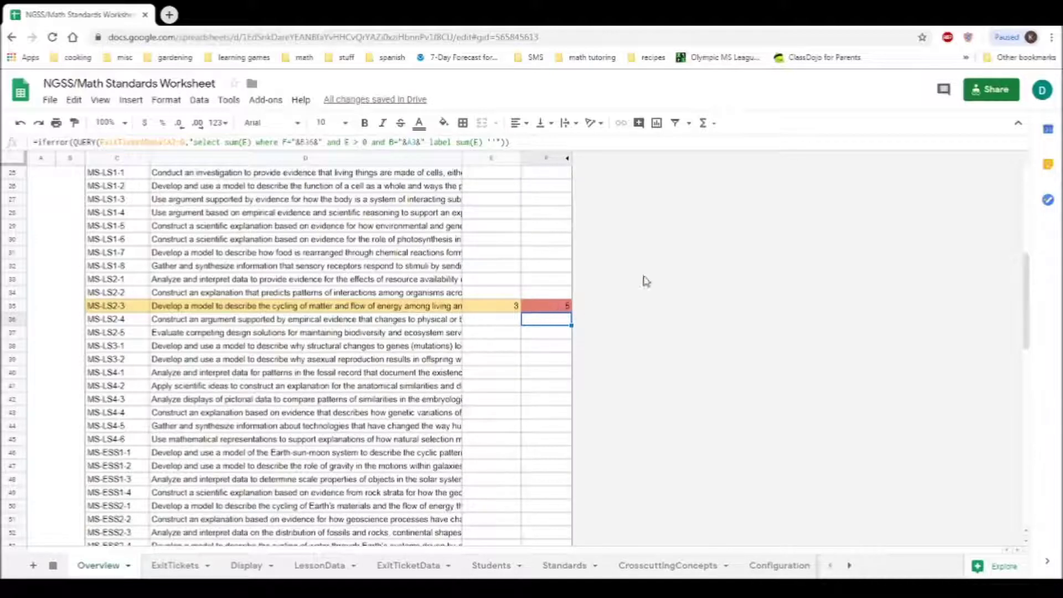
scroll(642, 279, "up", 10)
scroll(572, 310, "down", 8)
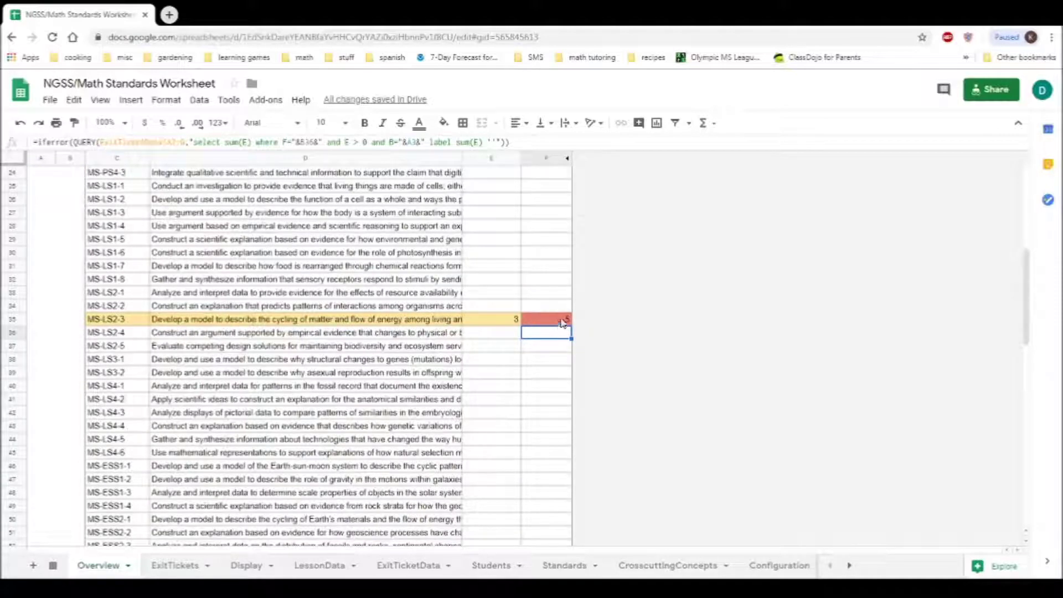
scroll(562, 322, "up", 8)
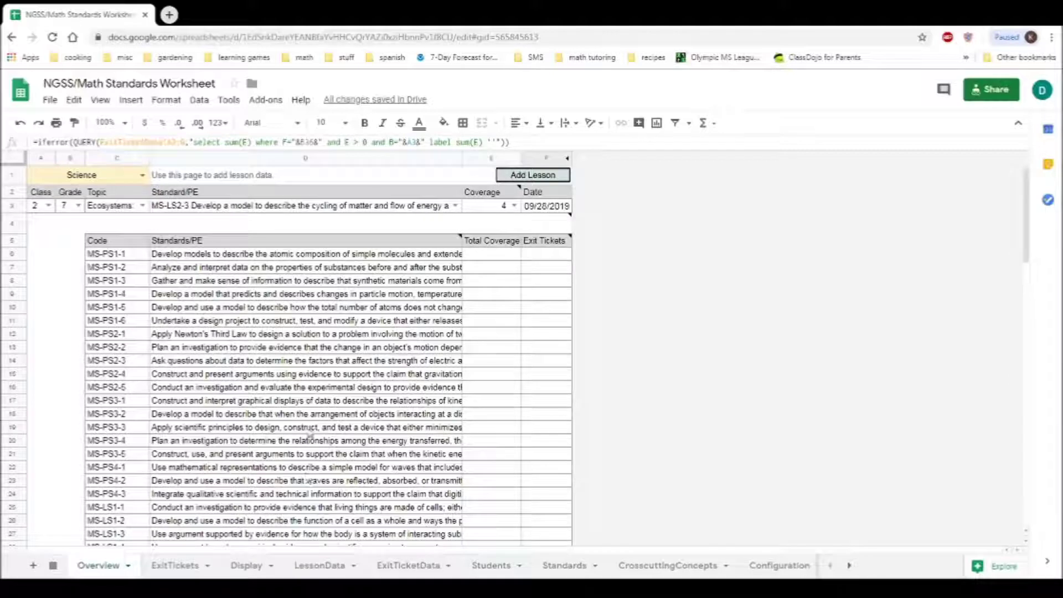
Step: Hide the CrosscuttingConcepts, Configuration and Standards sheets, and return to the Overview sheet
right_click(644, 571)
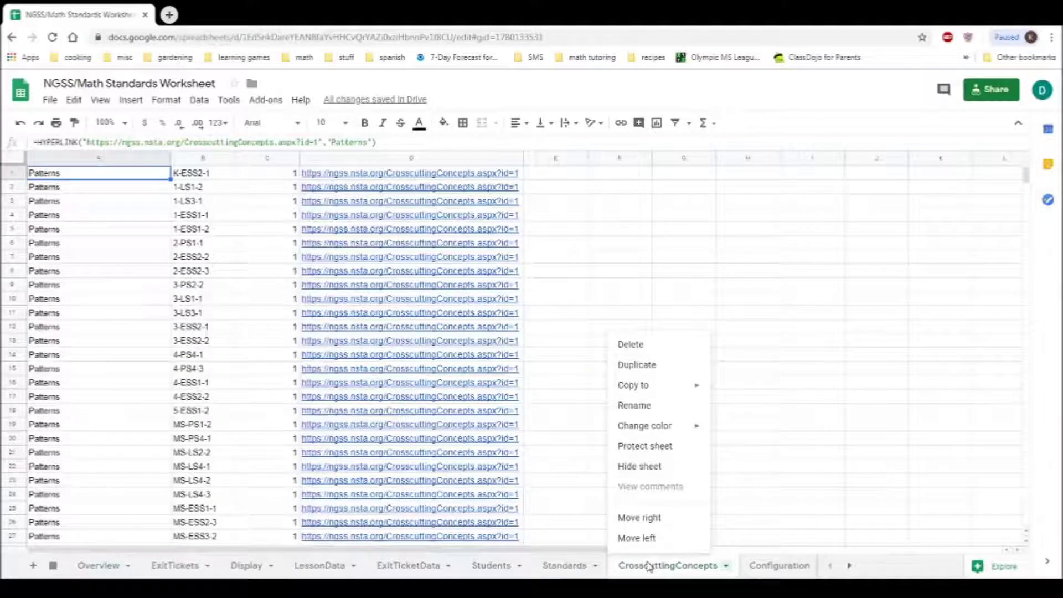
left_click(646, 467)
right_click(637, 566)
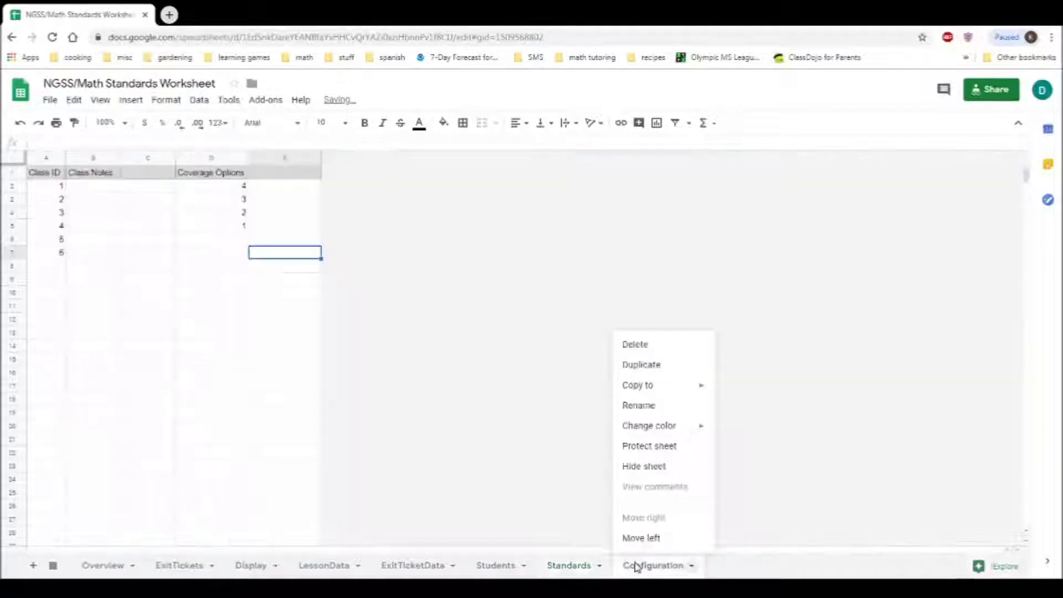
left_click(654, 470)
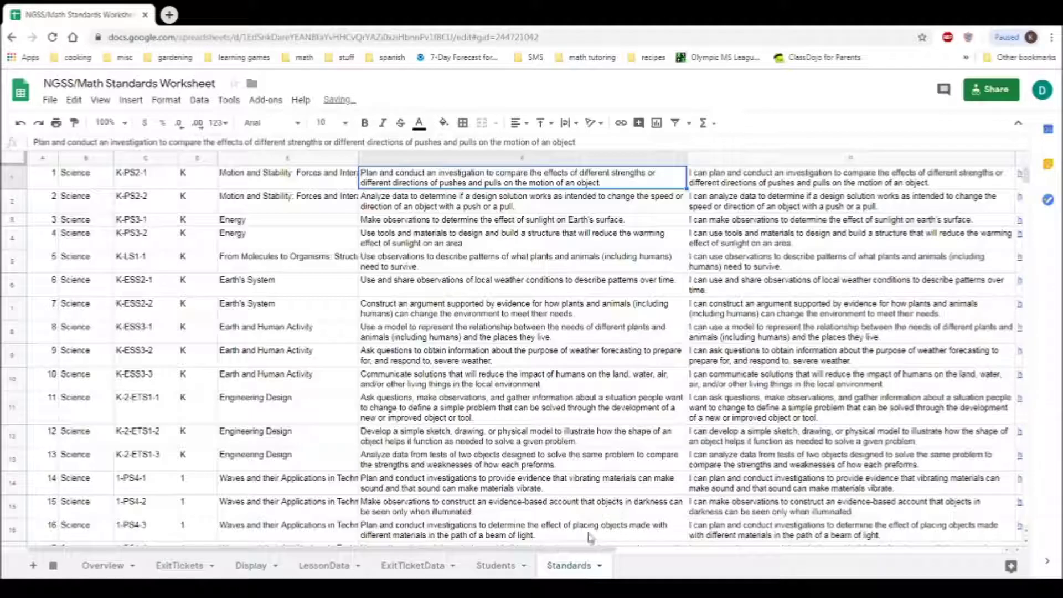
right_click(571, 572)
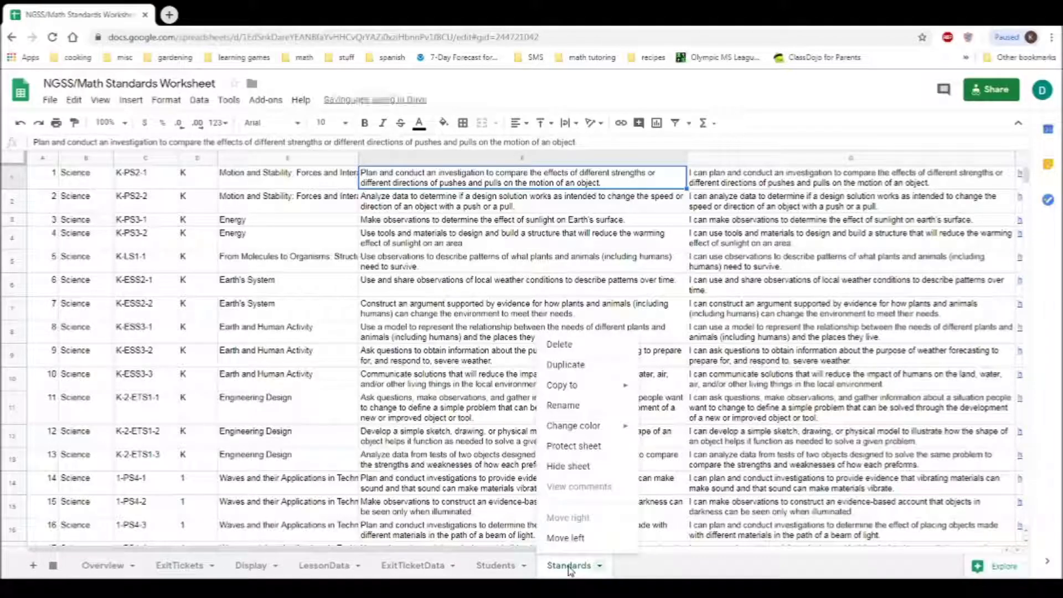
left_click(577, 470)
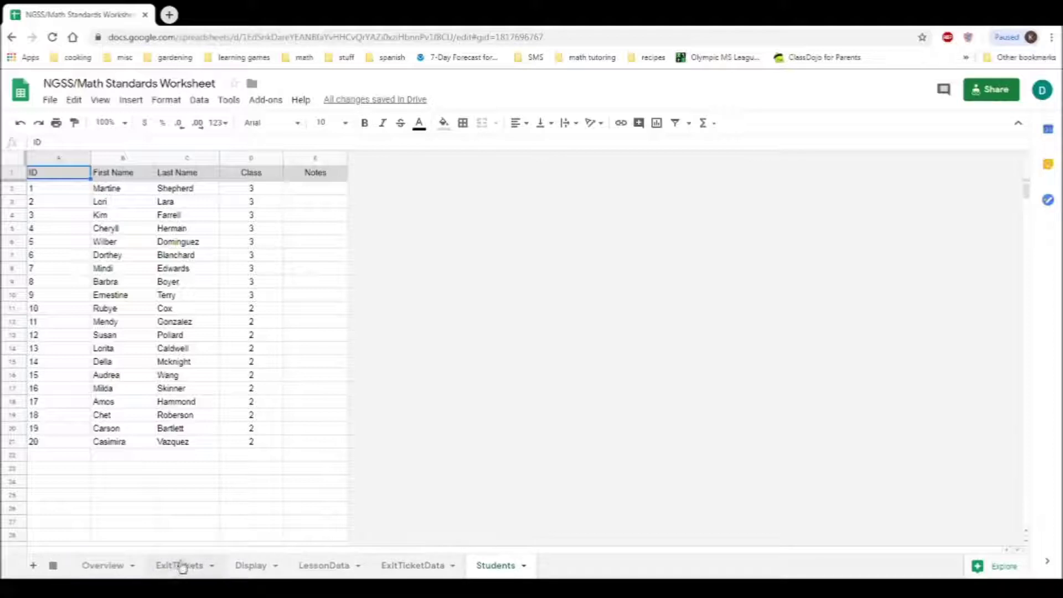
left_click(102, 565)
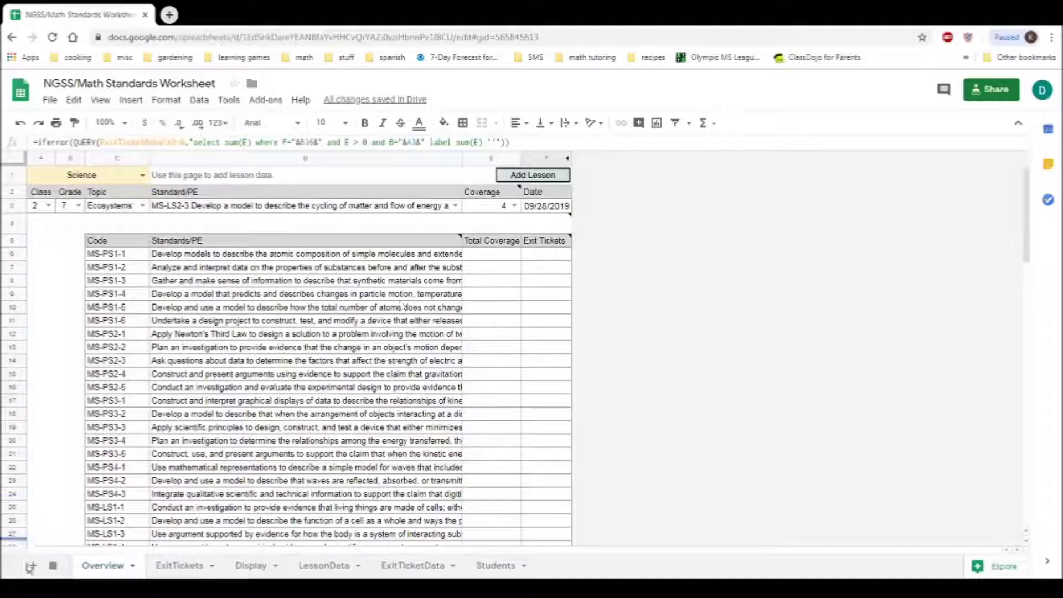